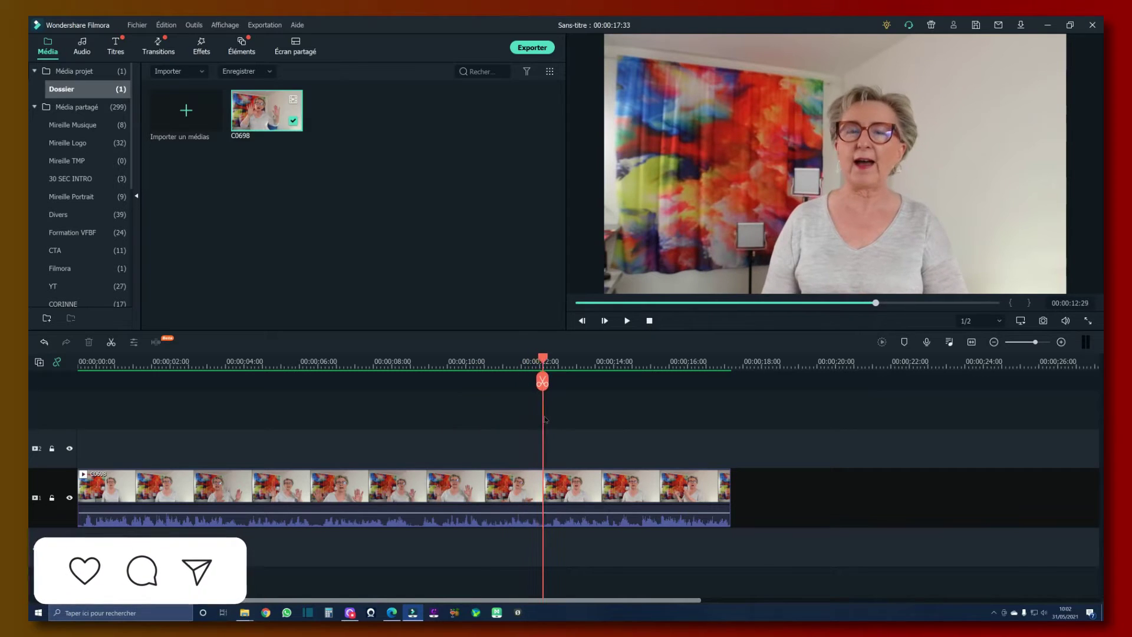
Split the C0698 clip at 00:00:12:27 and delete the part after the cut
{"action": "left_click_drag", "start_coordinate": [528, 419], "coordinate": [502, 420]}
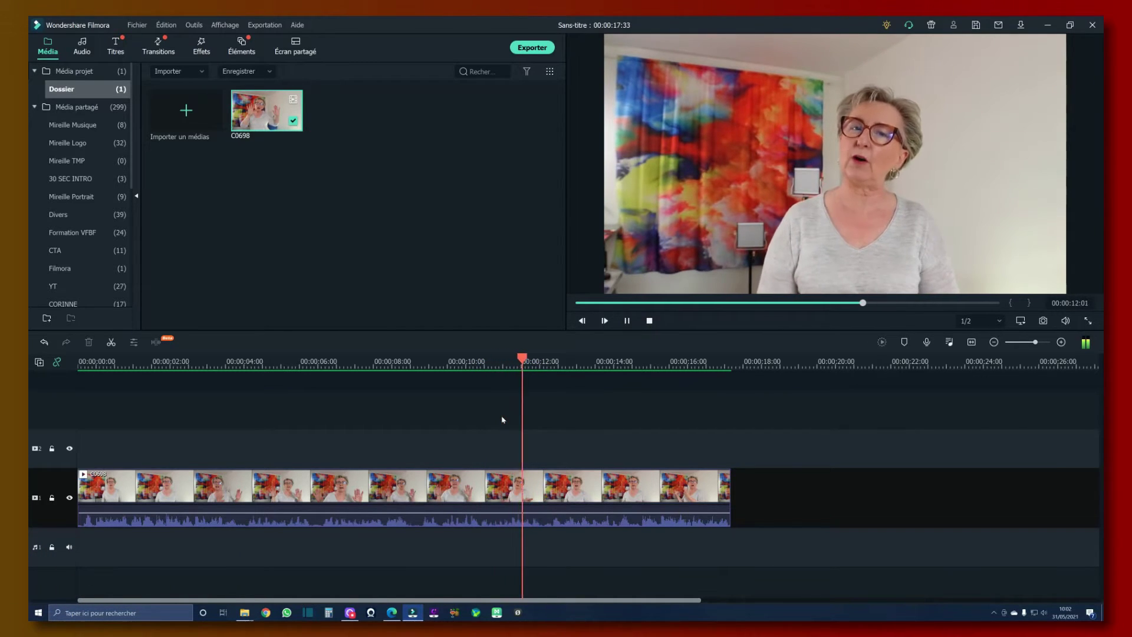
{"action": "key", "text": "space"}
{"action": "key", "text": "Right"}
{"action": "key", "text": "Right"}
{"action": "key", "text": "Right"}
{"action": "left_click", "coordinate": [565, 482]}
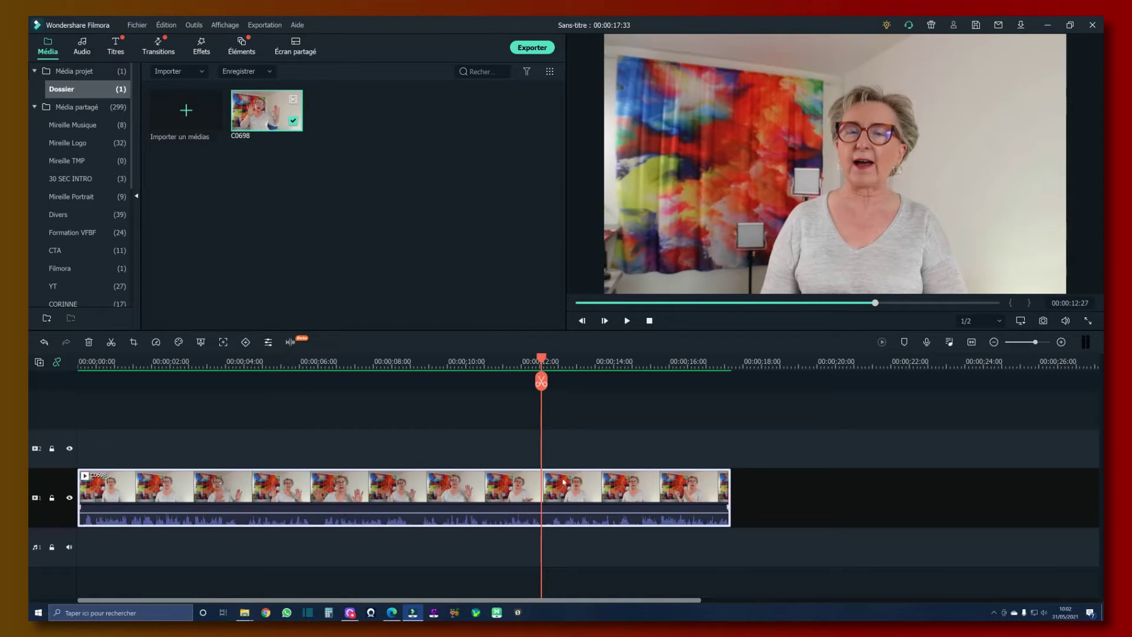
{"action": "left_click", "coordinate": [539, 387]}
{"action": "key", "text": "Delete"}
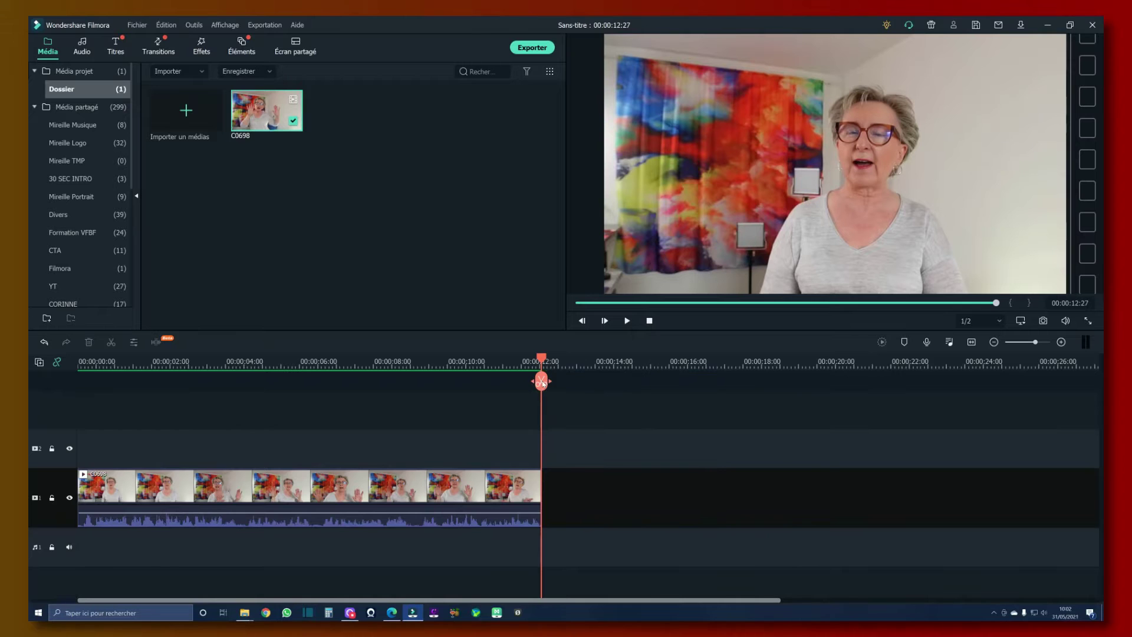
Return the playhead to the start of the timeline and enable Suivi de mouvement for the C0698 clip
{"action": "left_click_drag", "start_coordinate": [540, 361], "coordinate": [54, 380]}
{"action": "left_click", "coordinate": [204, 498]}
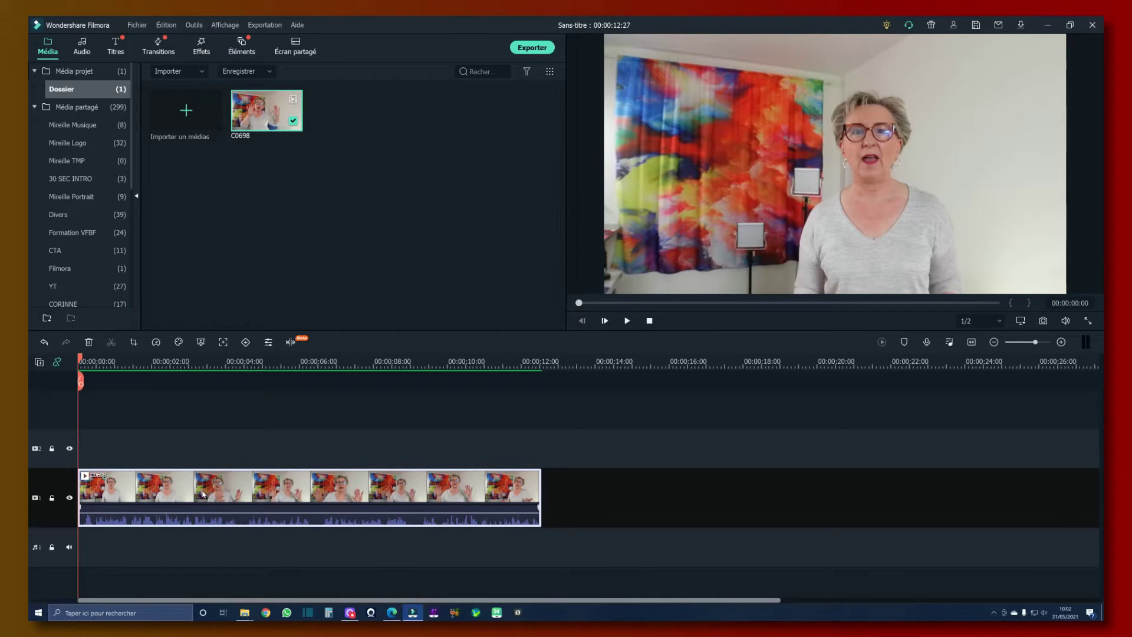
{"action": "double_click", "coordinate": [204, 492]}
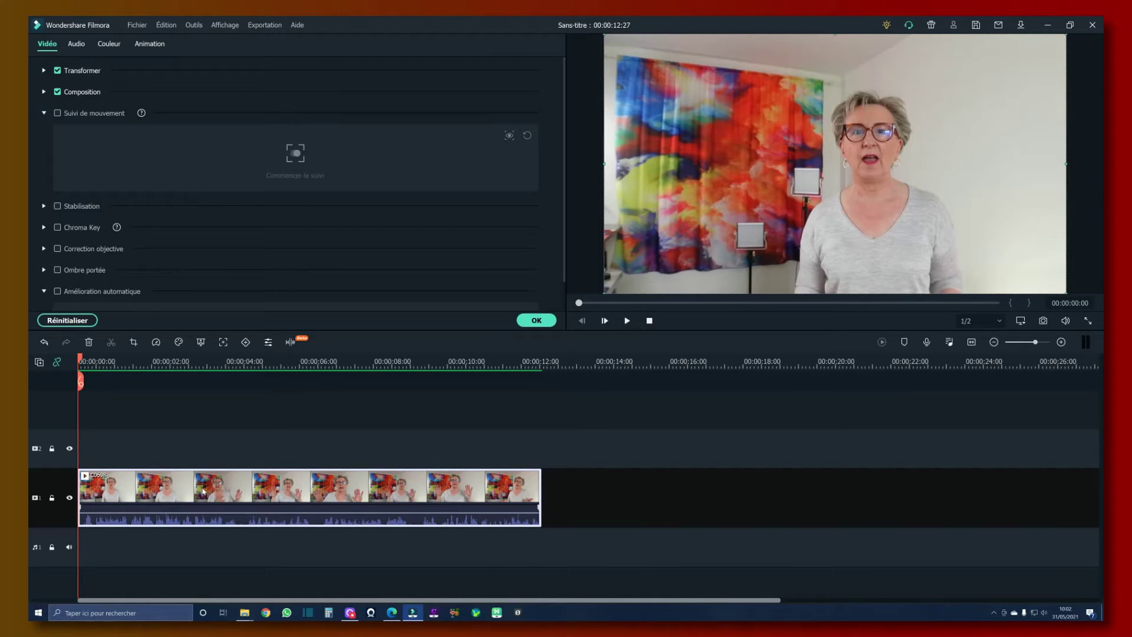
{"action": "left_click", "coordinate": [58, 113]}
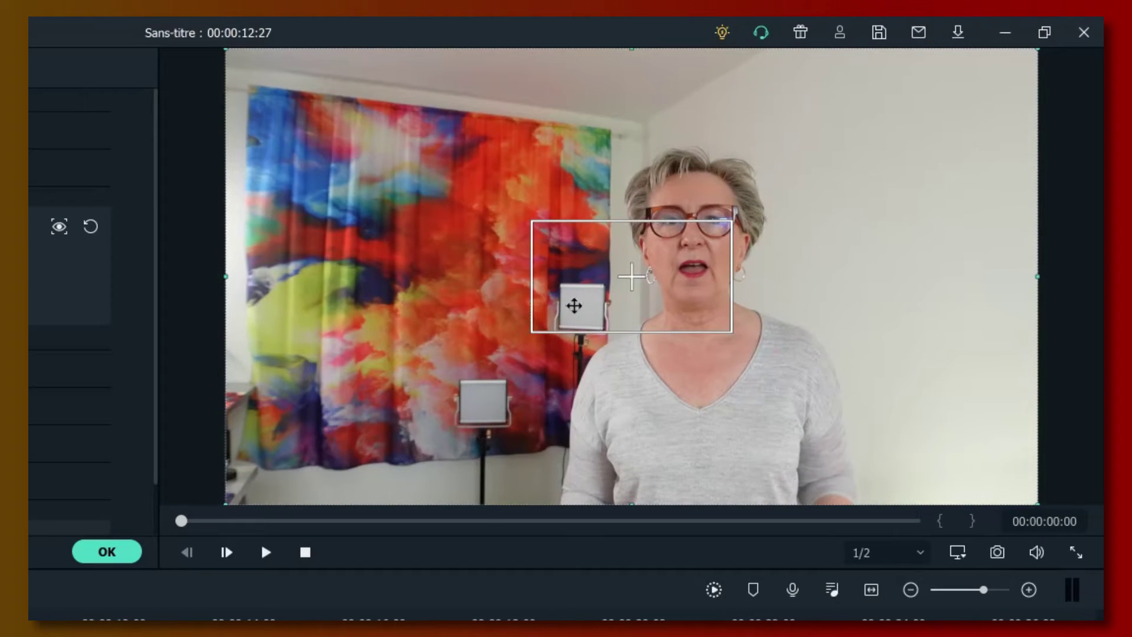
Move and shrink the tracking box so it frames the woman's glasses, and run the motion tracking
{"action": "left_click_drag", "start_coordinate": [802, 180], "coordinate": [839, 157]}
{"action": "mouse_move", "coordinate": [638, 263]}
{"action": "left_mouse_down"}
{"action": "mouse_move", "coordinate": [649, 222]}
{"action": "mouse_move", "coordinate": [644, 242]}
{"action": "left_mouse_up"}
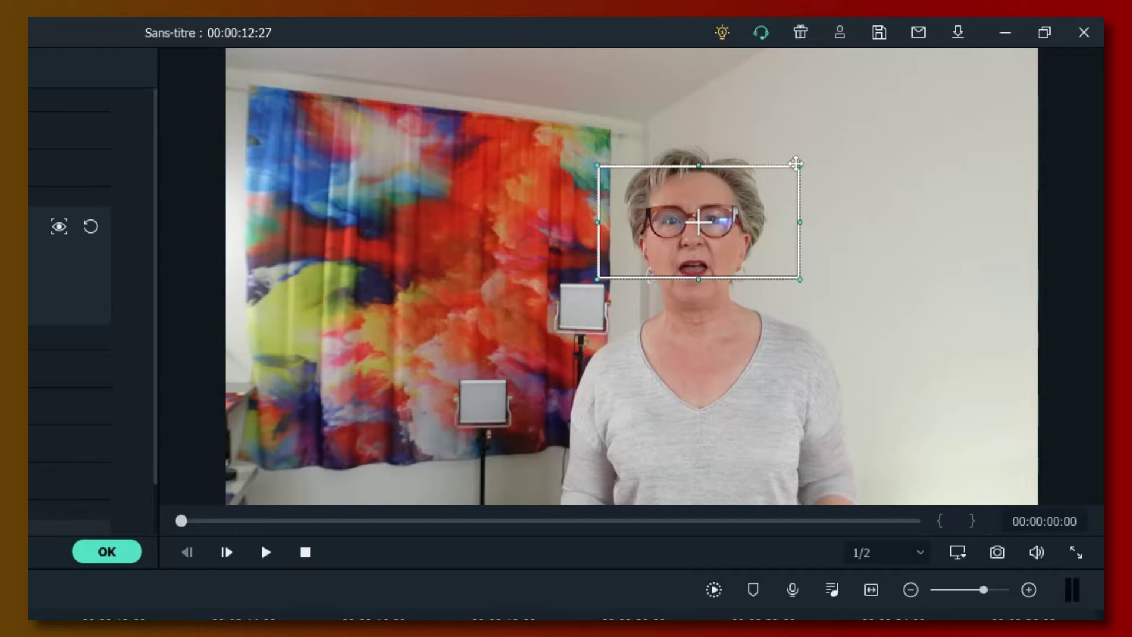
{"action": "left_click_drag", "start_coordinate": [799, 166], "coordinate": [758, 189]}
{"action": "left_click_drag", "start_coordinate": [691, 216], "coordinate": [657, 232]}
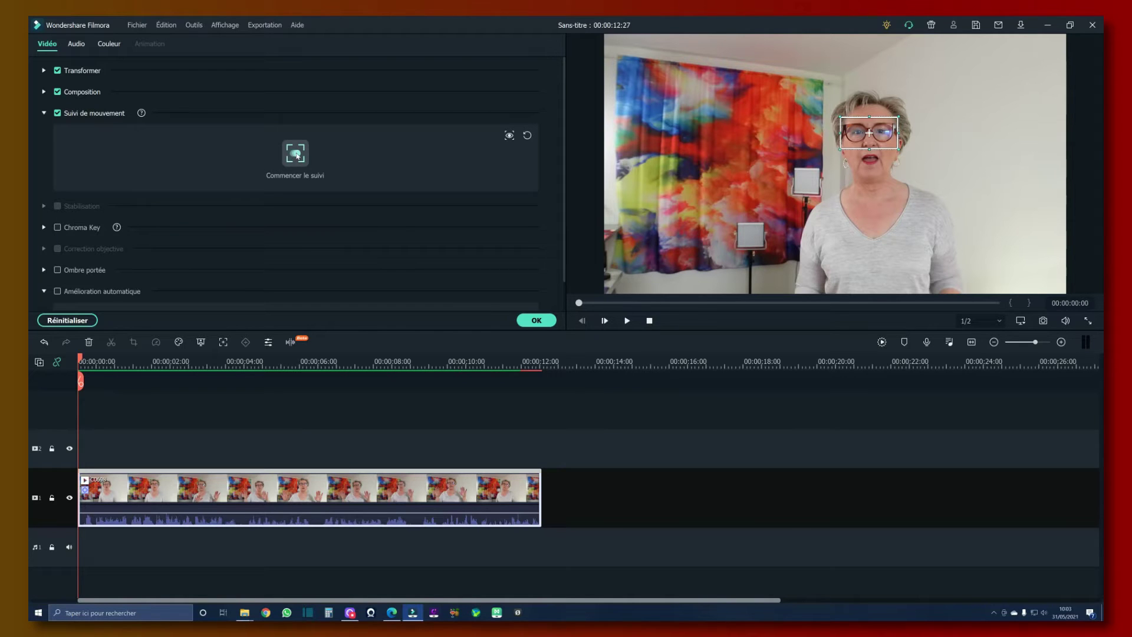
{"action": "left_click", "coordinate": [297, 154]}
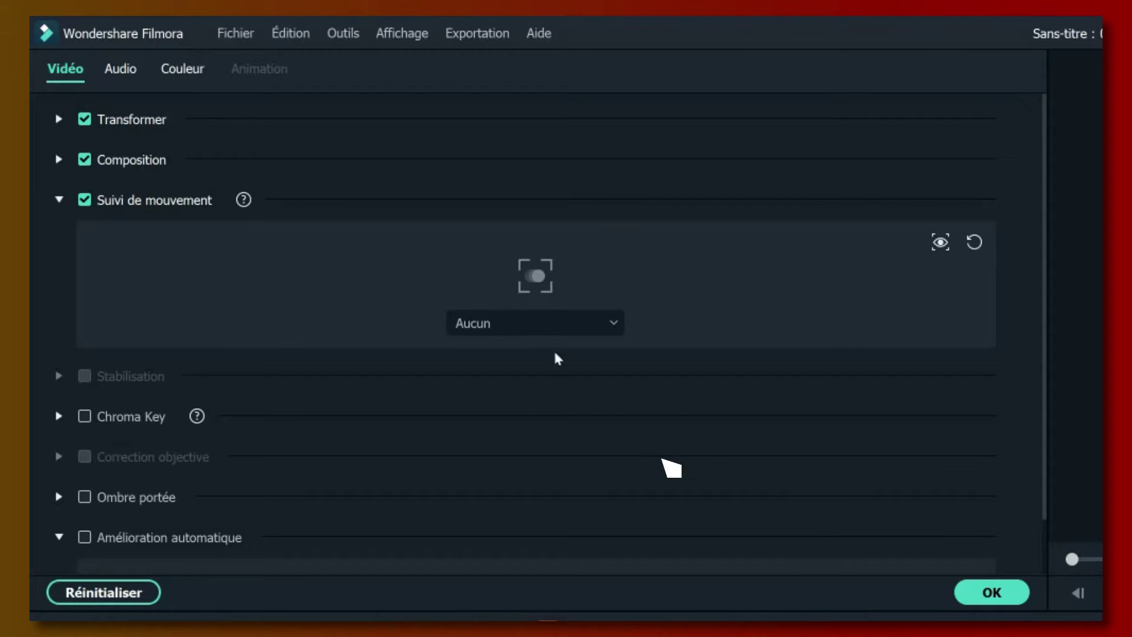
Add a mosaic to the tracked motion and choose the pixelated squares type with a blur amount of 50
{"action": "left_click", "coordinate": [518, 329]}
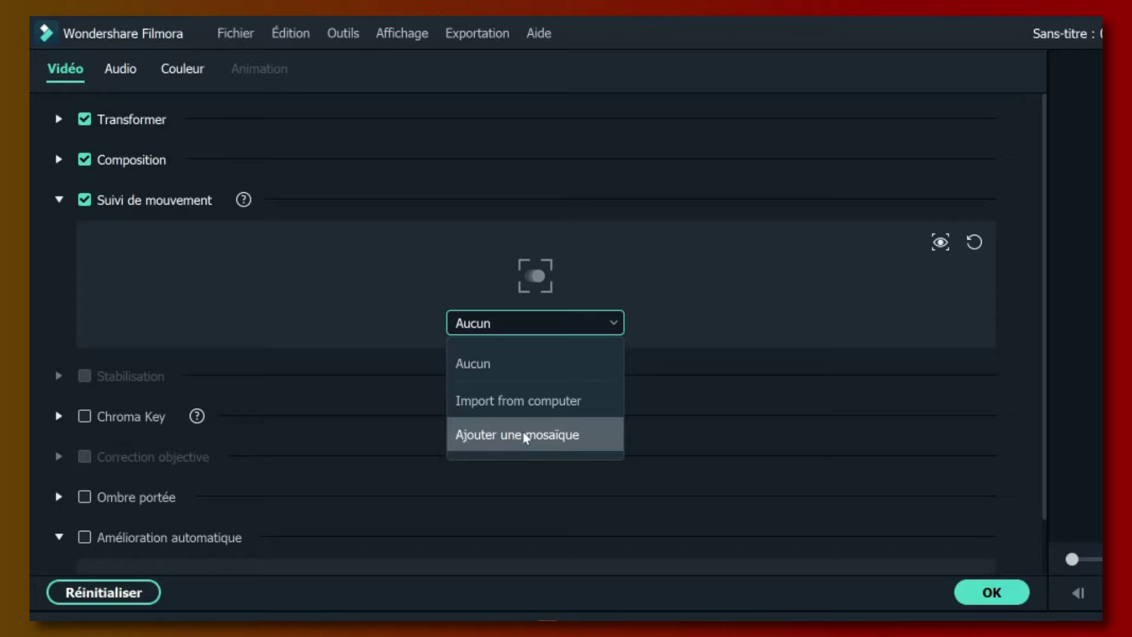
{"action": "left_click", "coordinate": [525, 435]}
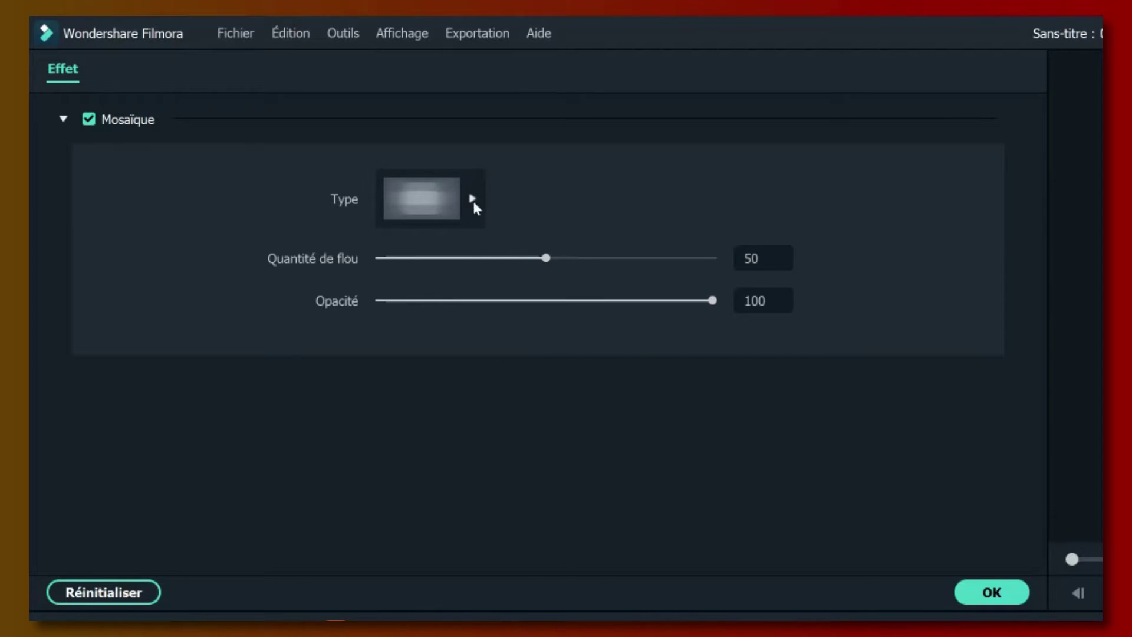
{"action": "left_click", "coordinate": [472, 202]}
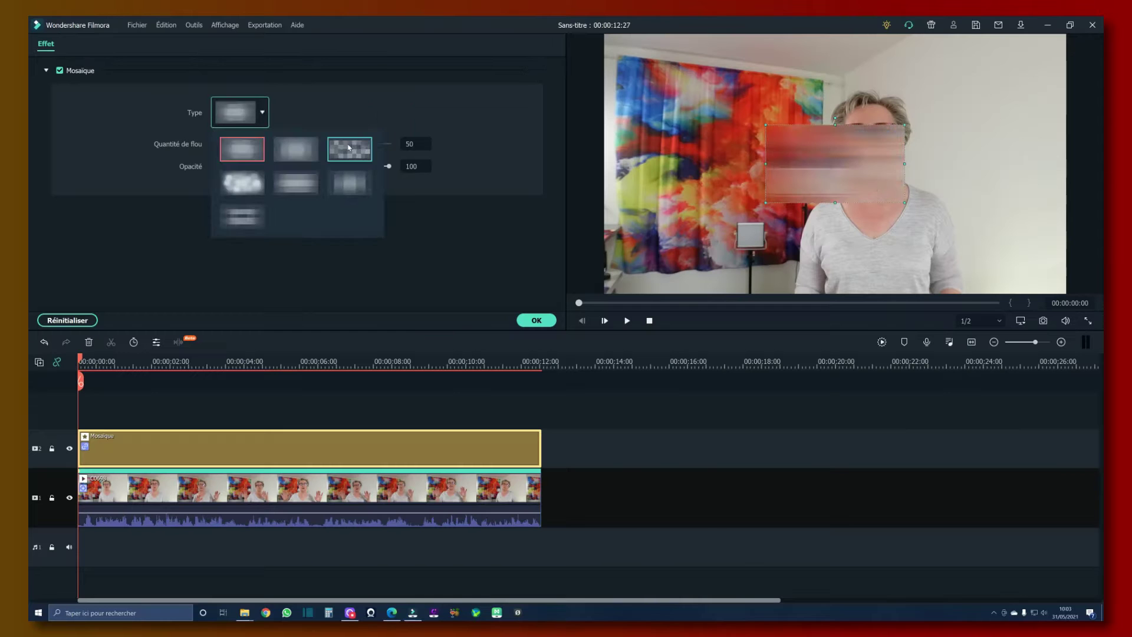
{"action": "left_click", "coordinate": [349, 148]}
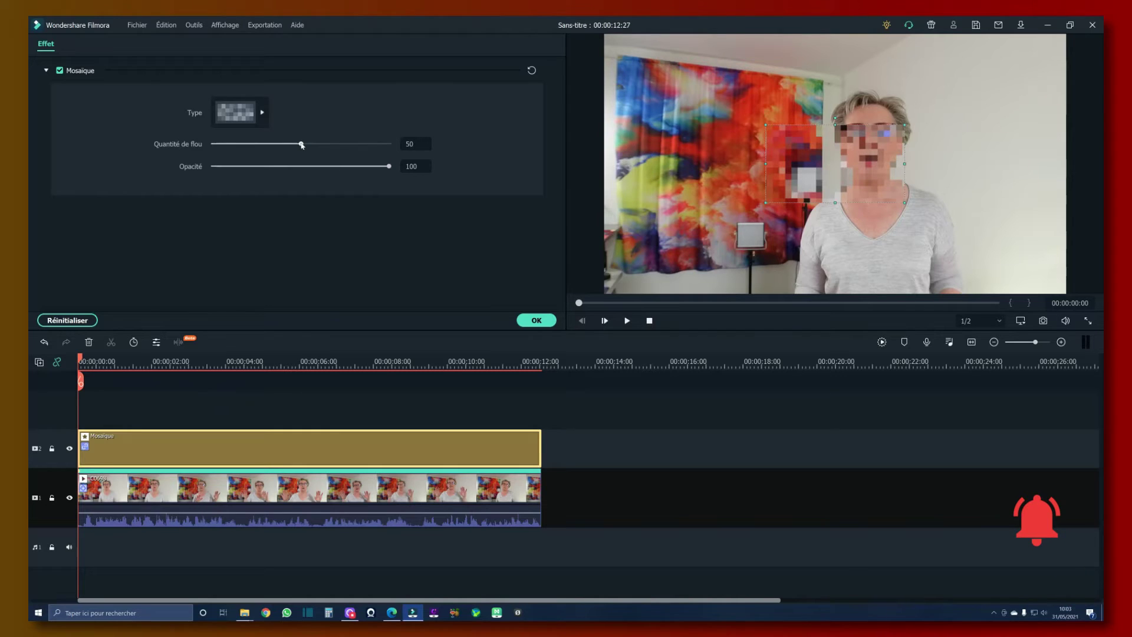
{"action": "mouse_move", "coordinate": [302, 145]}
{"action": "left_mouse_down"}
{"action": "mouse_move", "coordinate": [325, 145]}
{"action": "mouse_move", "coordinate": [294, 144]}
{"action": "left_mouse_up"}
{"action": "left_click", "coordinate": [454, 144]}
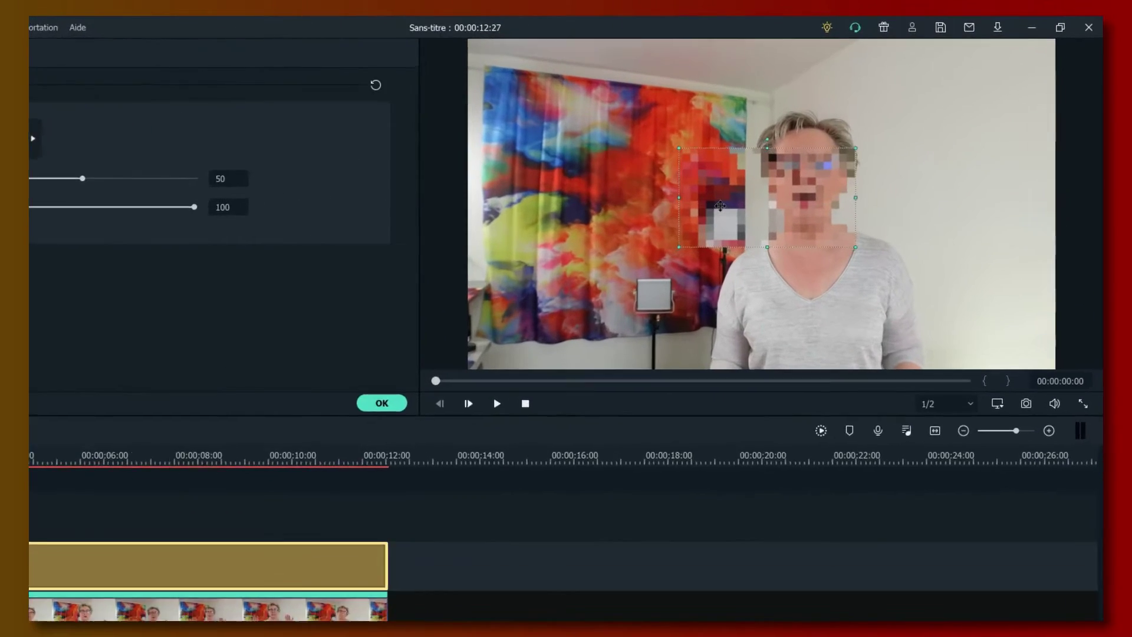
Move and resize the mosaic to cover the woman's whole head, confirm the effect and play the result
{"action": "left_click_drag", "start_coordinate": [798, 171], "coordinate": [831, 139]}
{"action": "left_click_drag", "start_coordinate": [611, 238], "coordinate": [617, 237]}
{"action": "left_click_drag", "start_coordinate": [556, 295], "coordinate": [607, 266]}
{"action": "left_click_drag", "start_coordinate": [711, 263], "coordinate": [691, 316]}
{"action": "left_click_drag", "start_coordinate": [809, 234], "coordinate": [746, 234]}
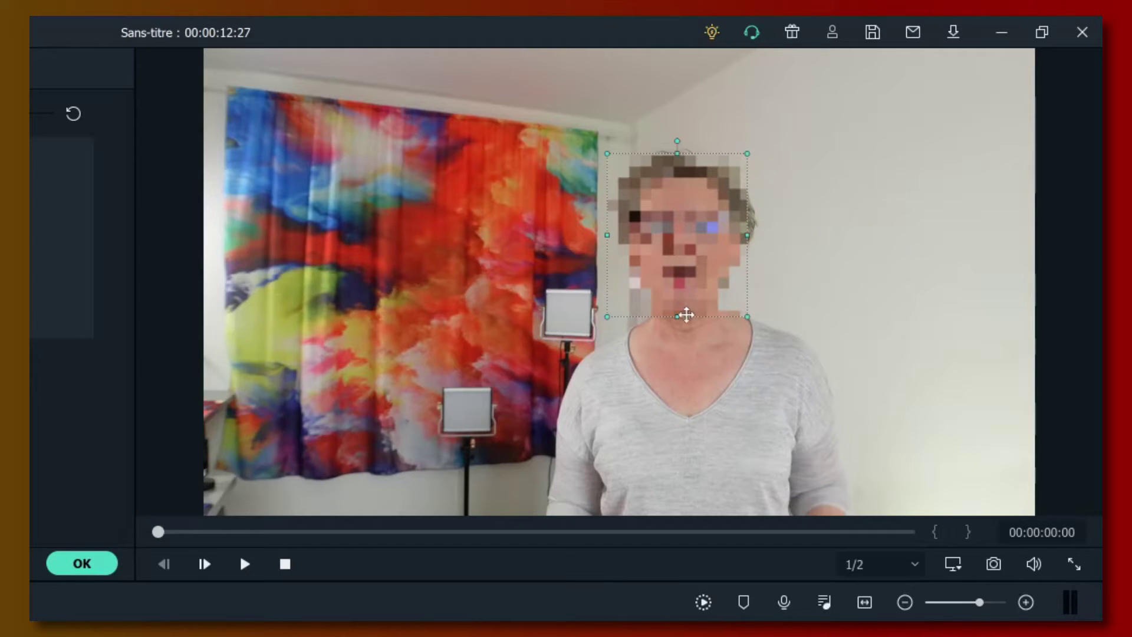
{"action": "left_click_drag", "start_coordinate": [678, 318], "coordinate": [680, 298]}
{"action": "left_click_drag", "start_coordinate": [696, 253], "coordinate": [703, 254]}
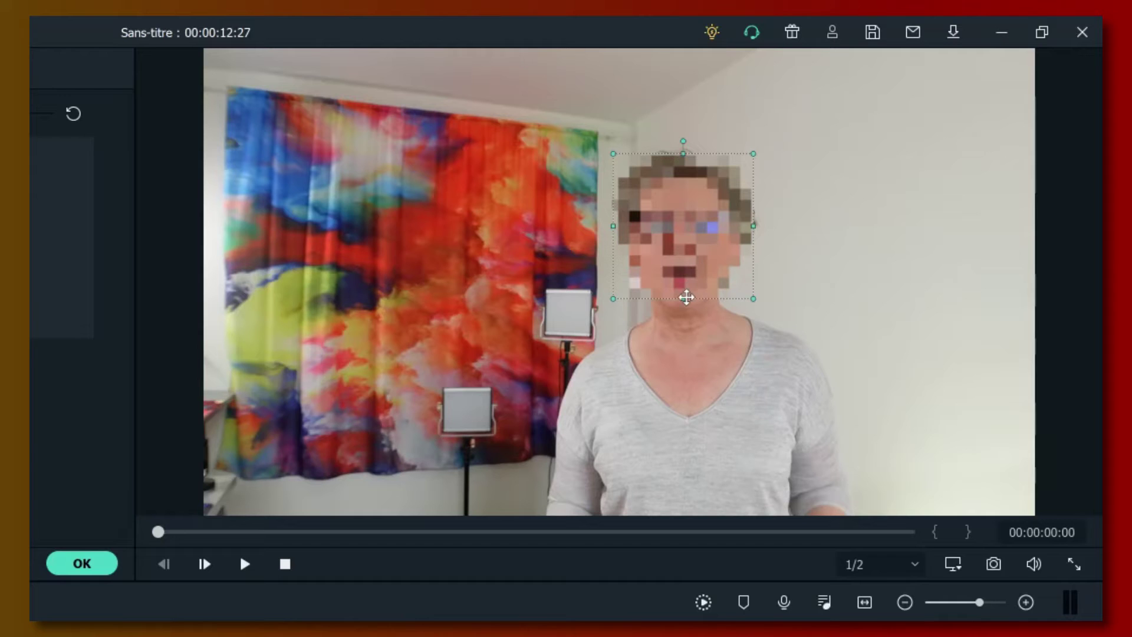
{"action": "left_click_drag", "start_coordinate": [682, 305], "coordinate": [681, 313]}
{"action": "left_click", "coordinate": [86, 575]}
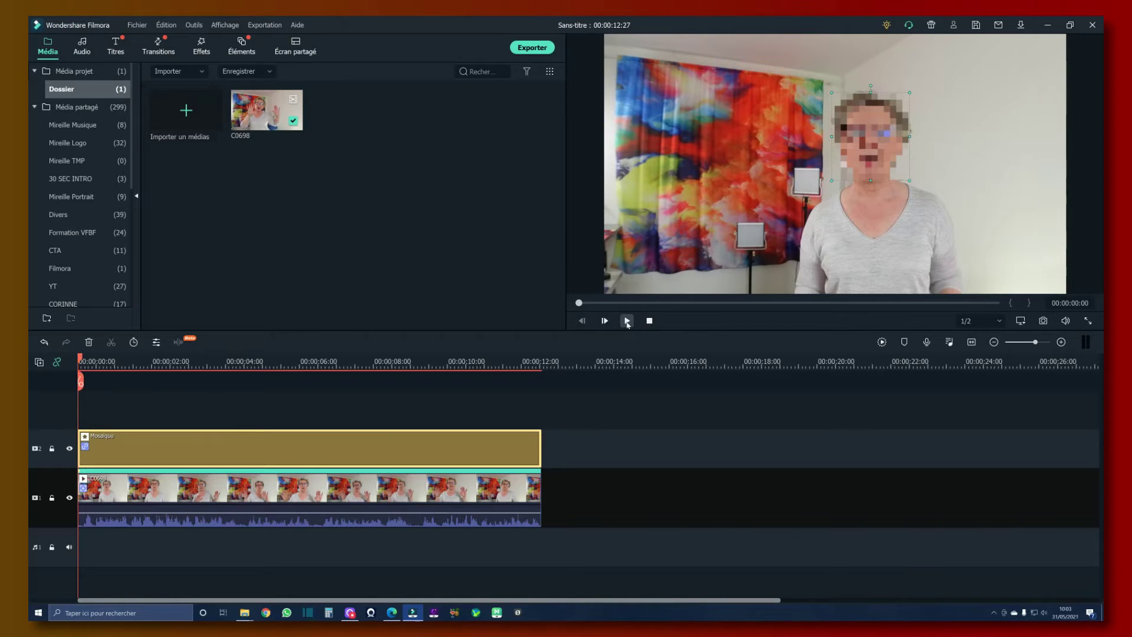
{"action": "left_click", "coordinate": [627, 321]}
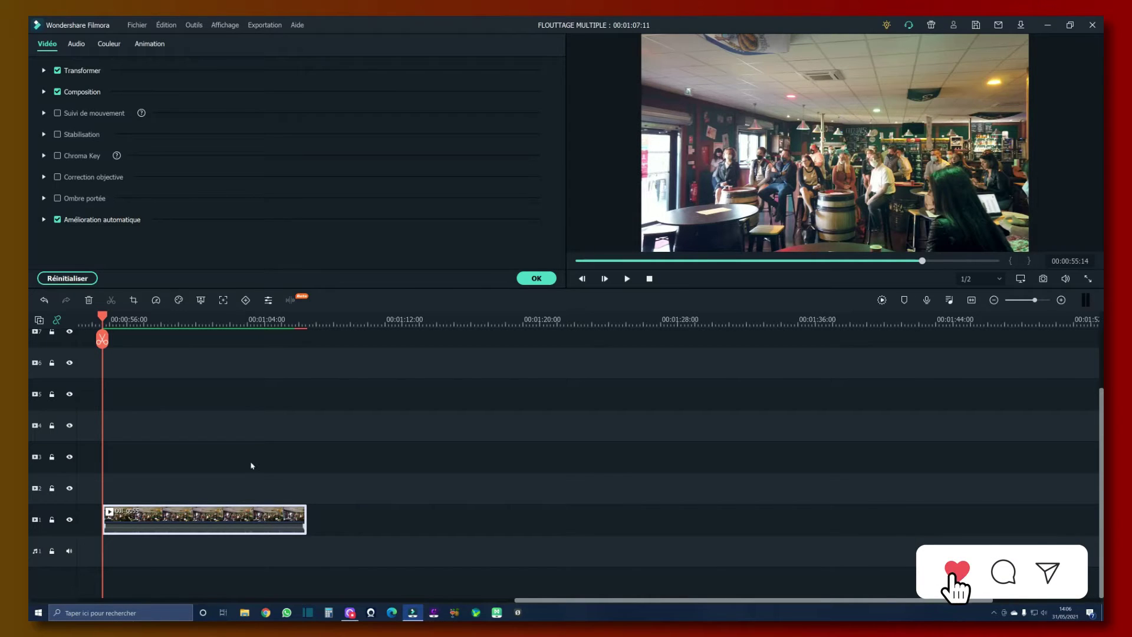
Enable Suivi de mouvement on the bar clip, fit the tracking box to the face of the woman beside the barrel and run the tracking
{"action": "left_click", "coordinate": [58, 113]}
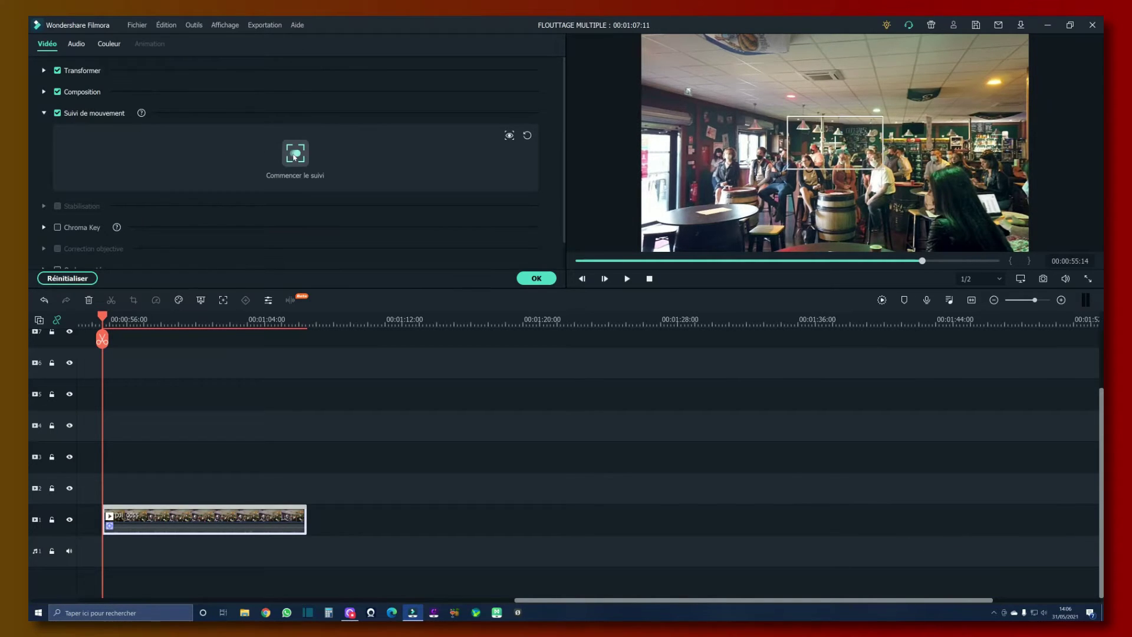
{"action": "left_click_drag", "start_coordinate": [883, 117], "coordinate": [823, 153]}
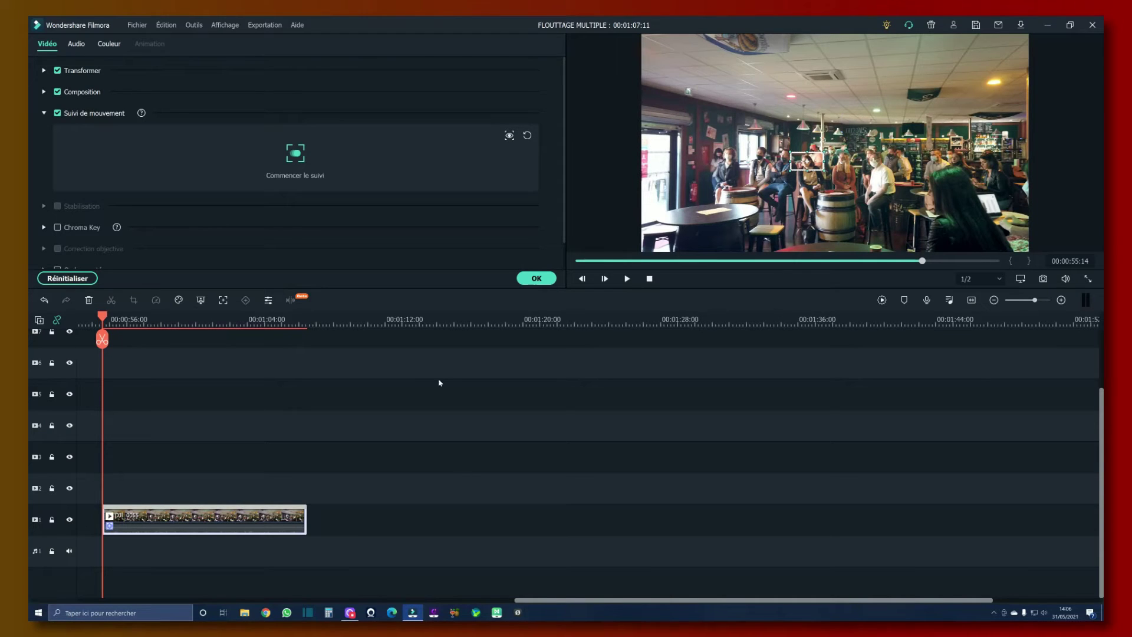
{"action": "left_click", "coordinate": [356, 157]}
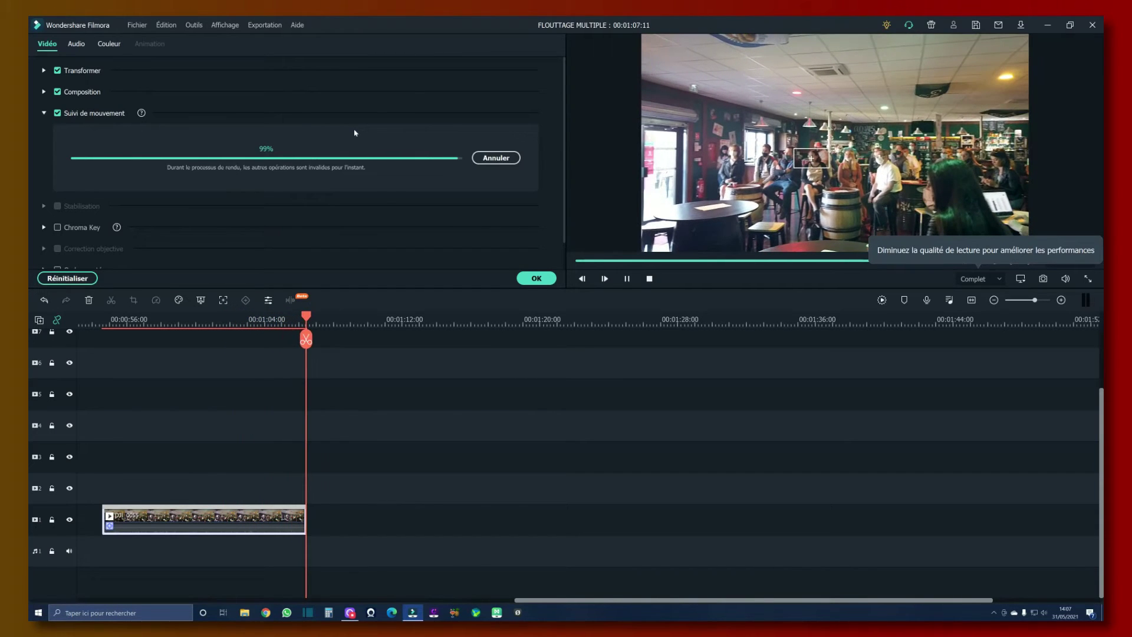
Add a mosaic of the pixelated squares type to the tracked motion and shrink it over the tracked woman's face
{"action": "left_click", "coordinate": [294, 178]}
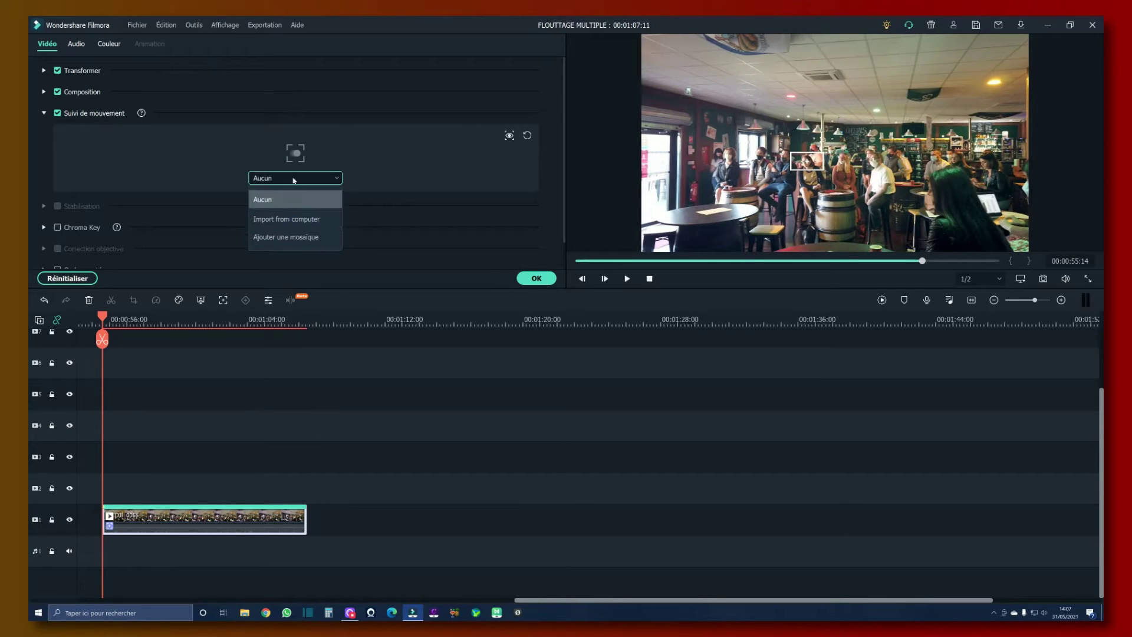
{"action": "left_click", "coordinate": [295, 237]}
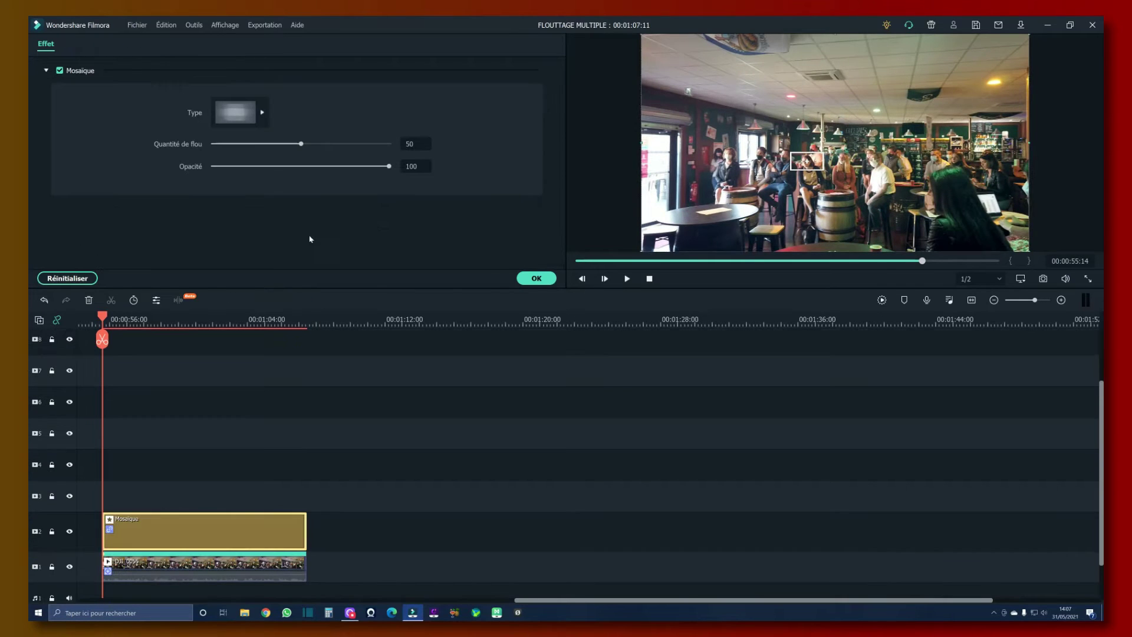
{"action": "left_click", "coordinate": [263, 112]}
{"action": "left_click", "coordinate": [350, 149]}
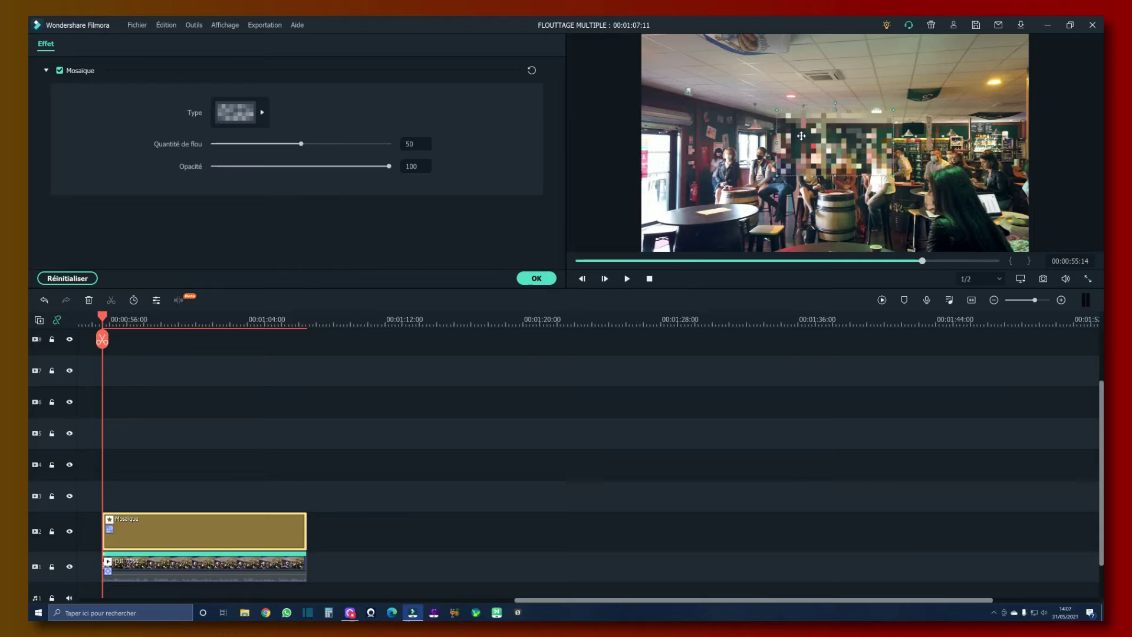
{"action": "left_click_drag", "start_coordinate": [868, 121], "coordinate": [804, 167]}
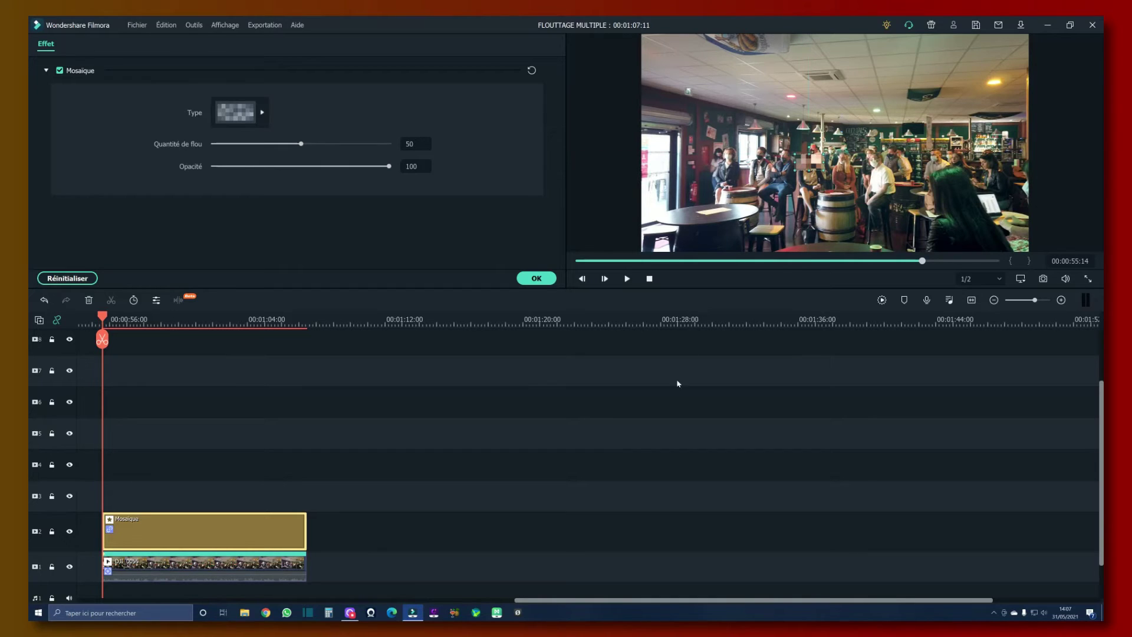
{"action": "left_click", "coordinate": [536, 279]}
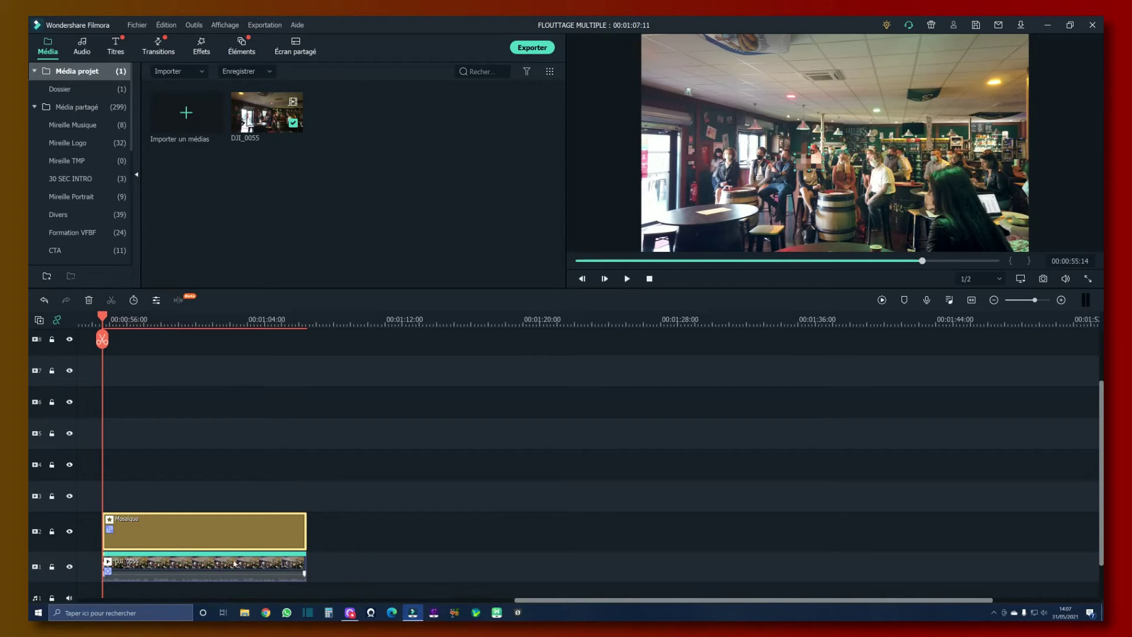
Copy the DJI_0055 clip and paste the duplicate on video track 1 at 00:01:09:04, after a gap
{"action": "left_click", "coordinate": [213, 565]}
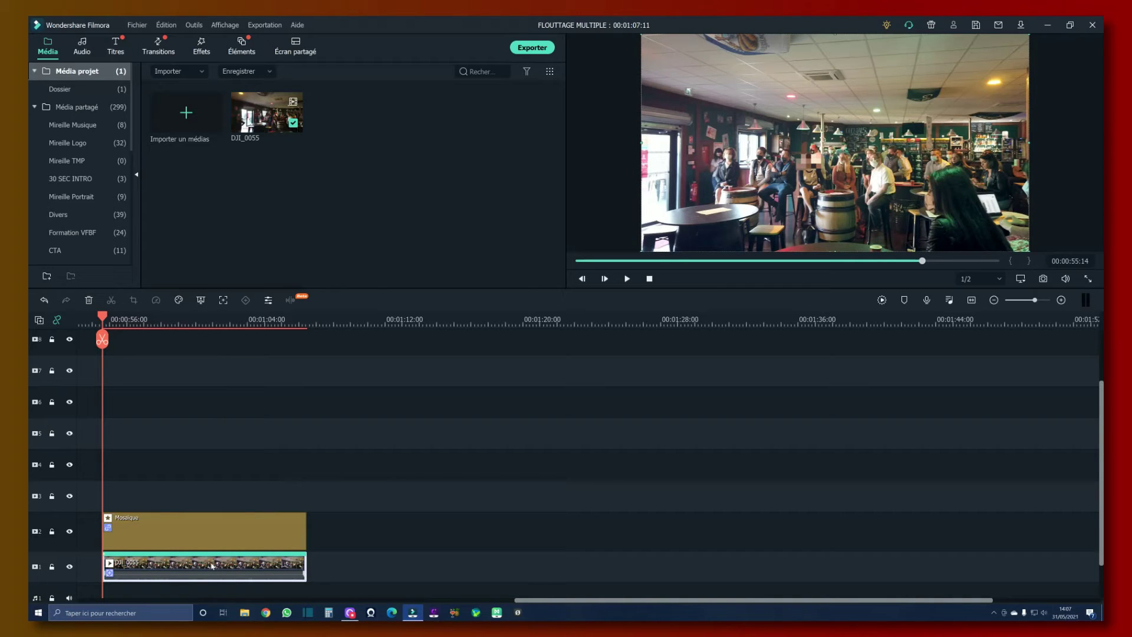
{"action": "left_click", "coordinate": [214, 528]}
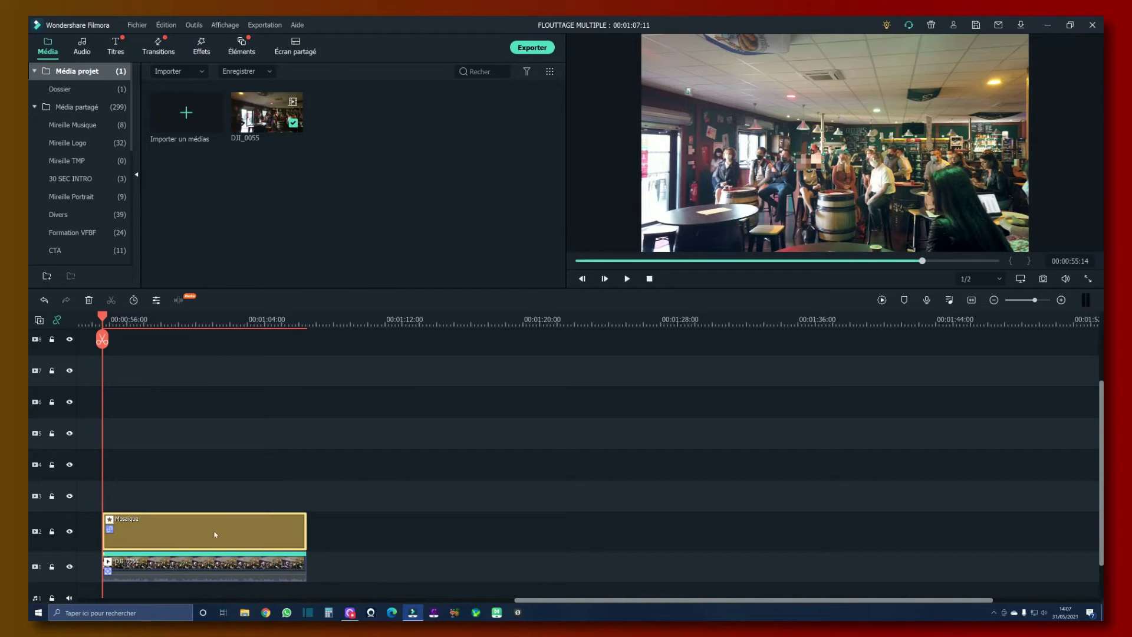
{"action": "left_click", "coordinate": [230, 569]}
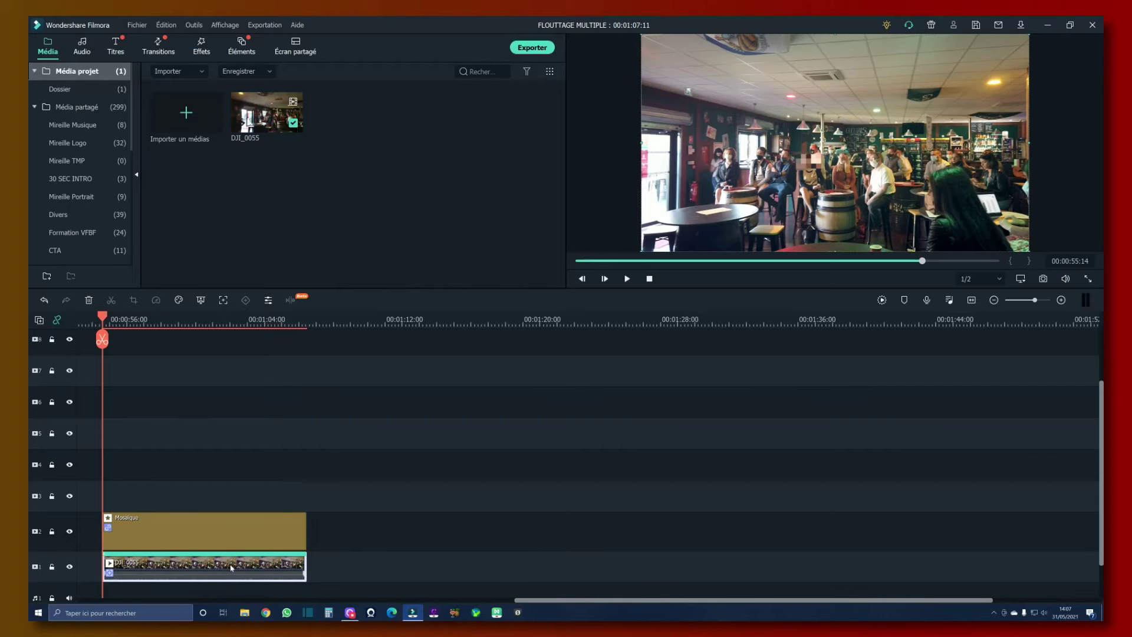
{"action": "right_click", "coordinate": [231, 565]}
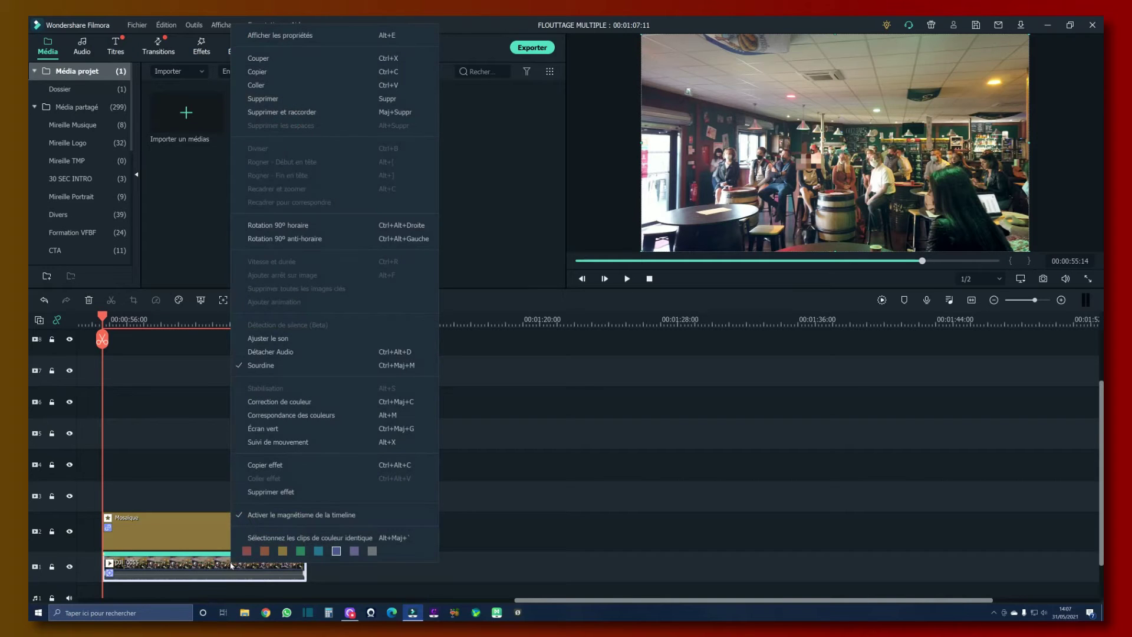
{"action": "right_click", "coordinate": [218, 567]}
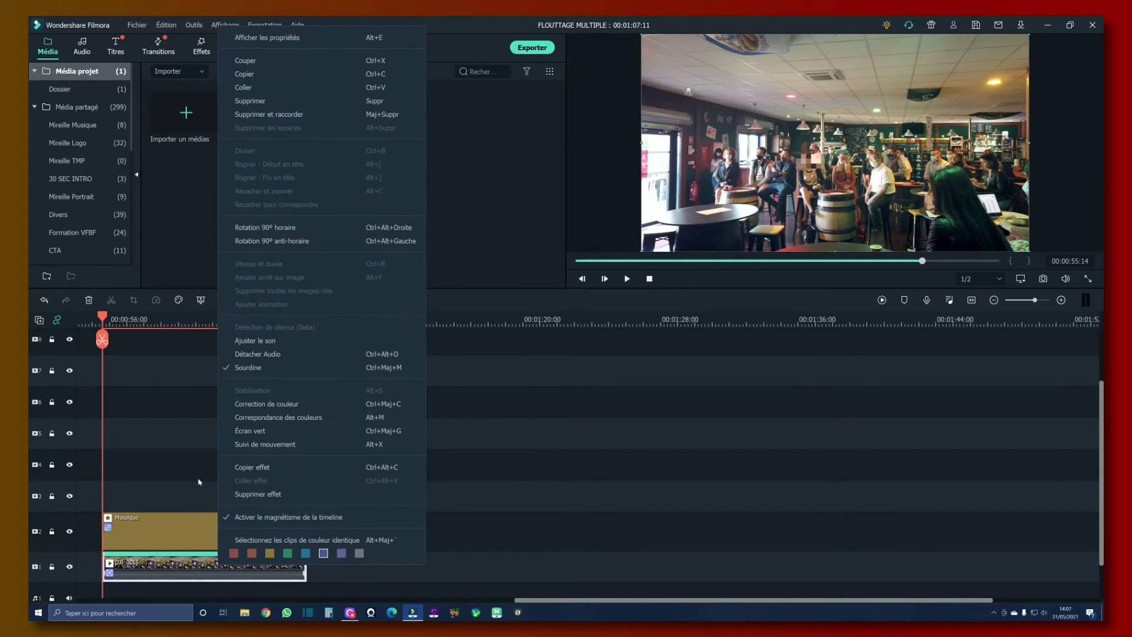
{"action": "left_click", "coordinate": [268, 73]}
{"action": "left_click", "coordinate": [337, 317]}
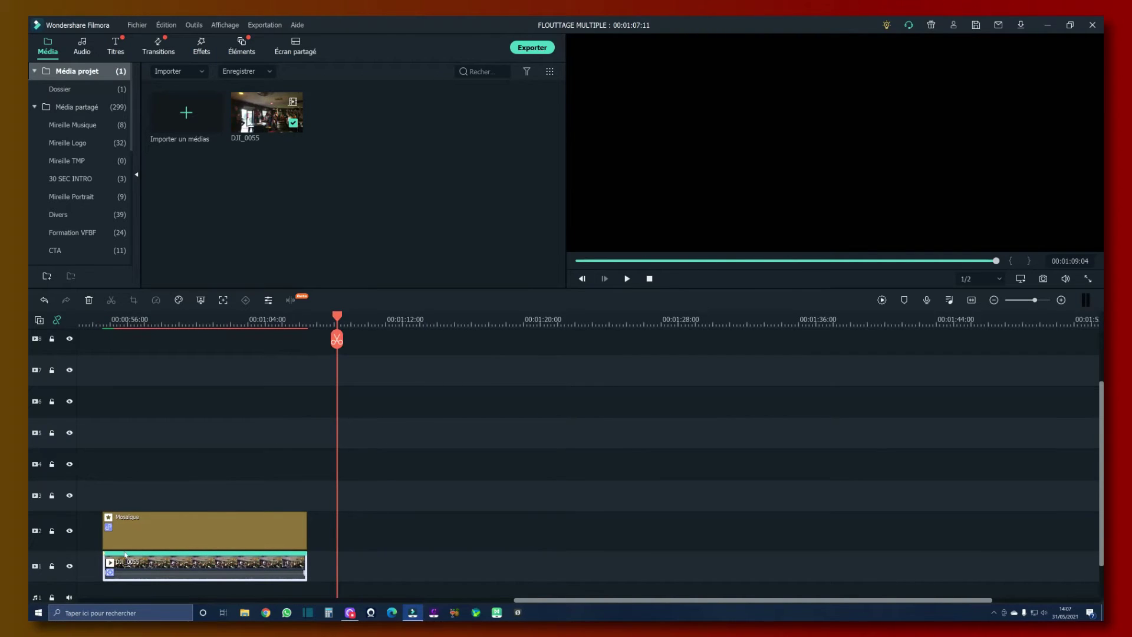
{"action": "left_click", "coordinate": [61, 562]}
{"action": "right_click", "coordinate": [365, 566]}
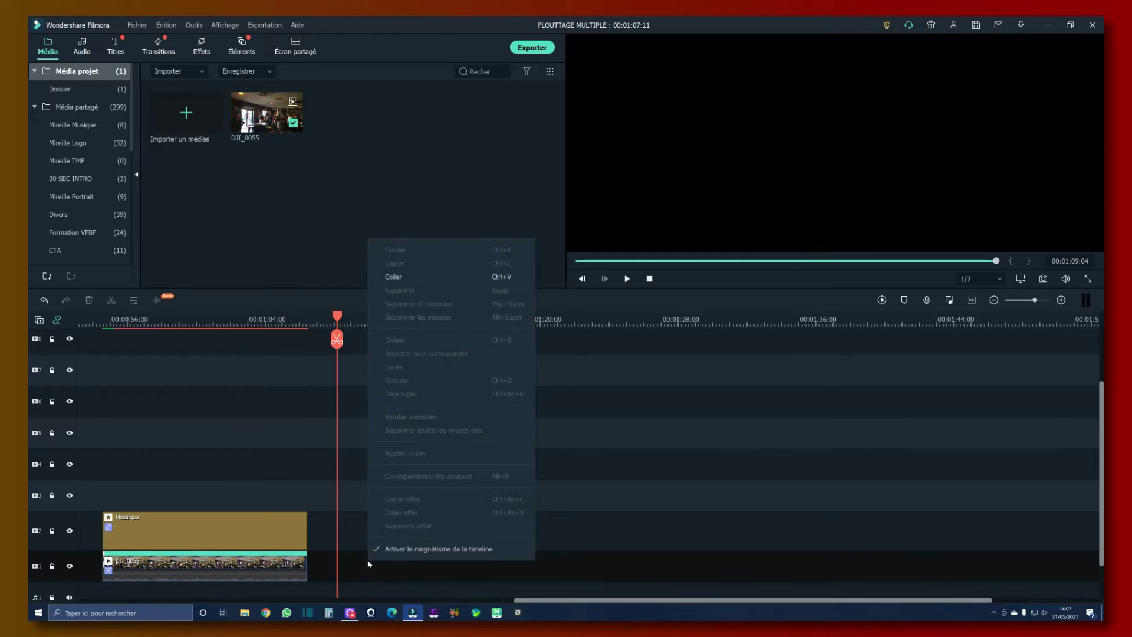
{"action": "left_click", "coordinate": [429, 276]}
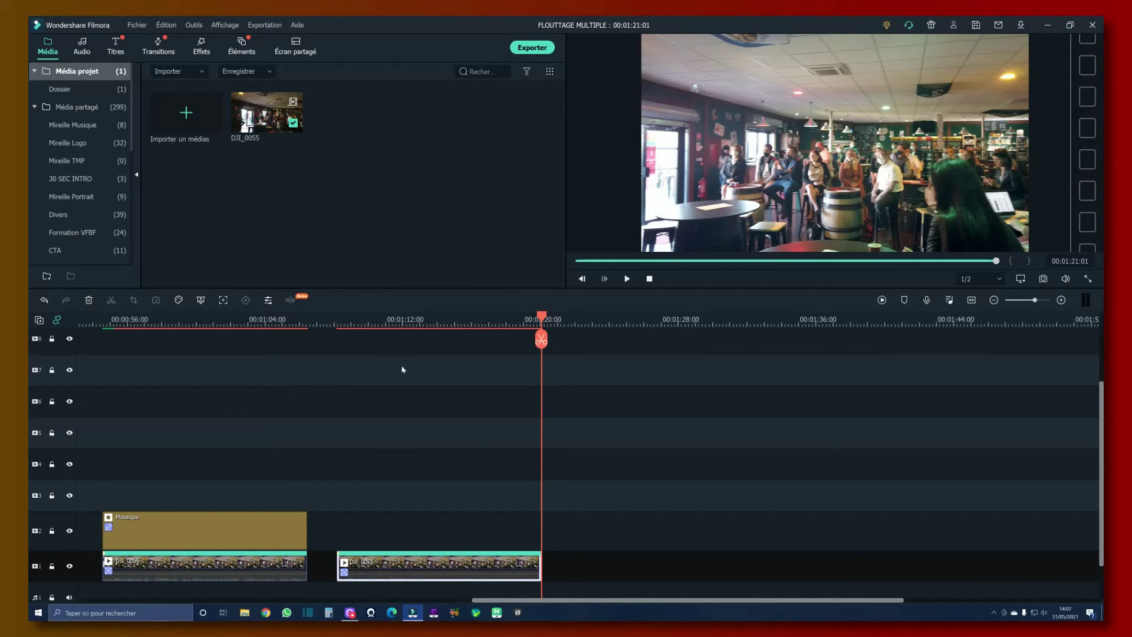
Clear the copied motion-tracking data from the duplicate DJI_0055 clip at 00:01:09:04
{"action": "double_click", "coordinate": [403, 567]}
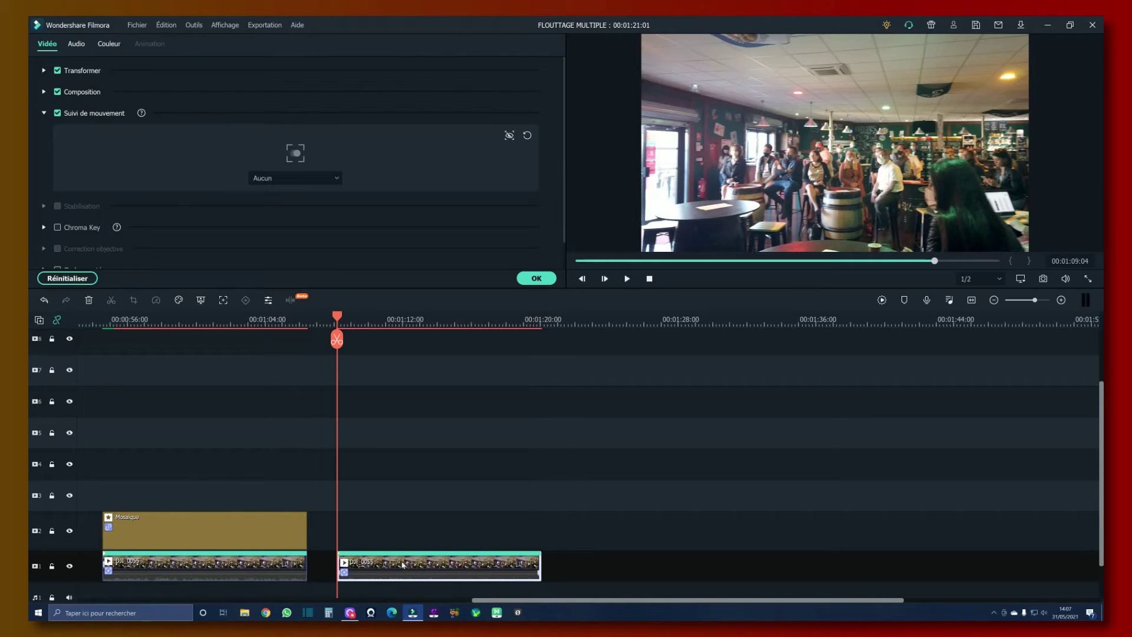
{"action": "left_click", "coordinate": [58, 113]}
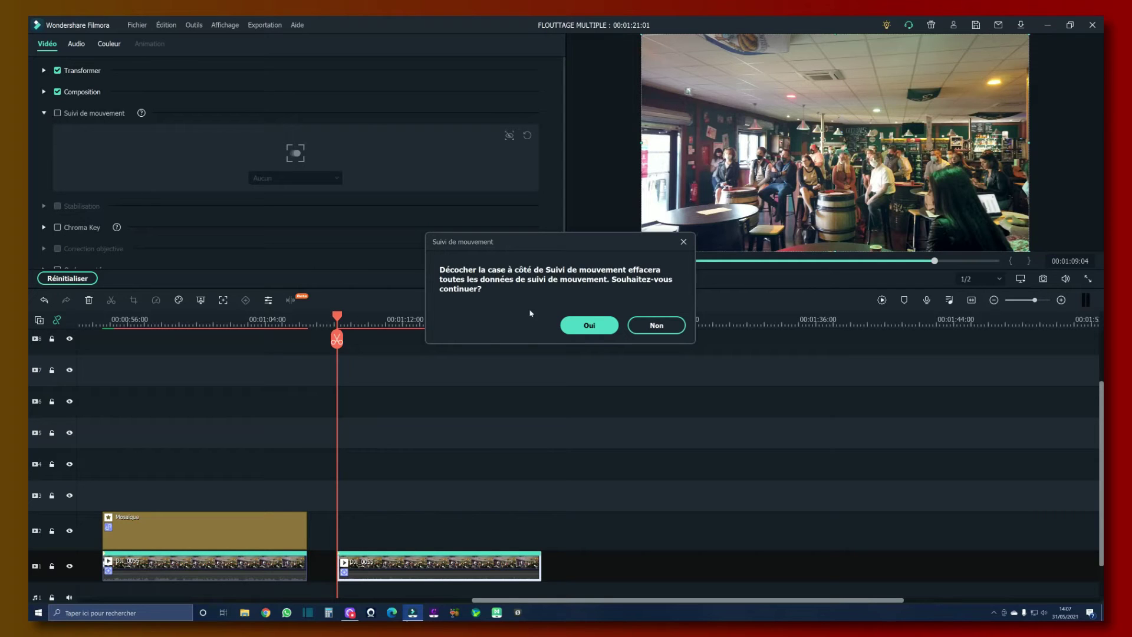
{"action": "left_click", "coordinate": [587, 328]}
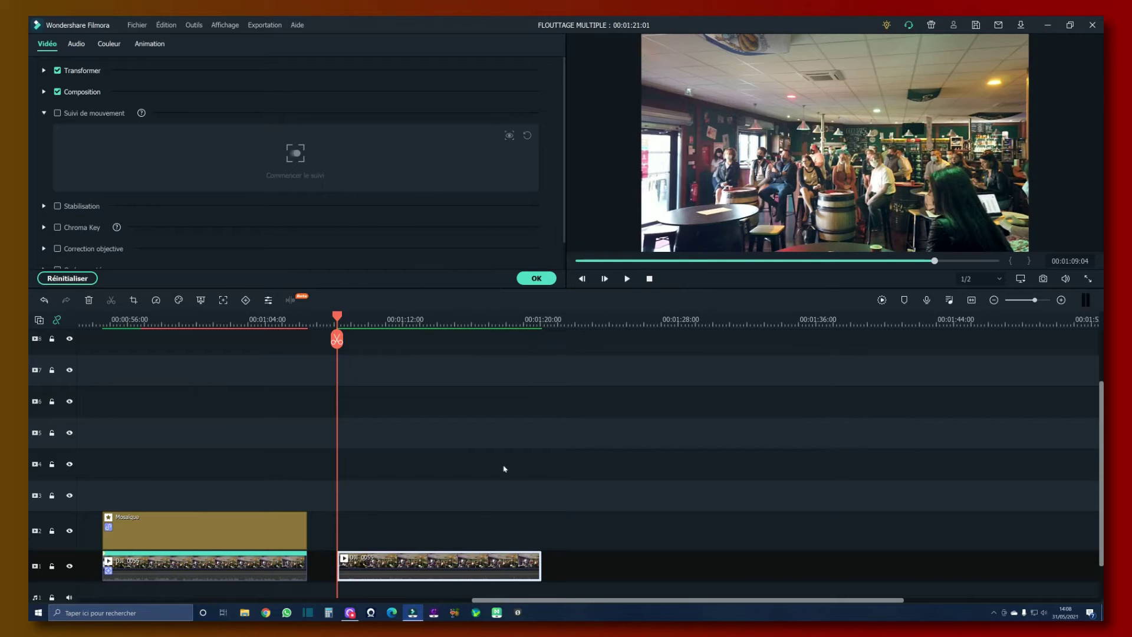
{"action": "mouse_move", "coordinate": [336, 339]}
{"action": "left_mouse_down"}
{"action": "mouse_move", "coordinate": [475, 339]}
{"action": "mouse_move", "coordinate": [338, 341]}
{"action": "left_mouse_up"}
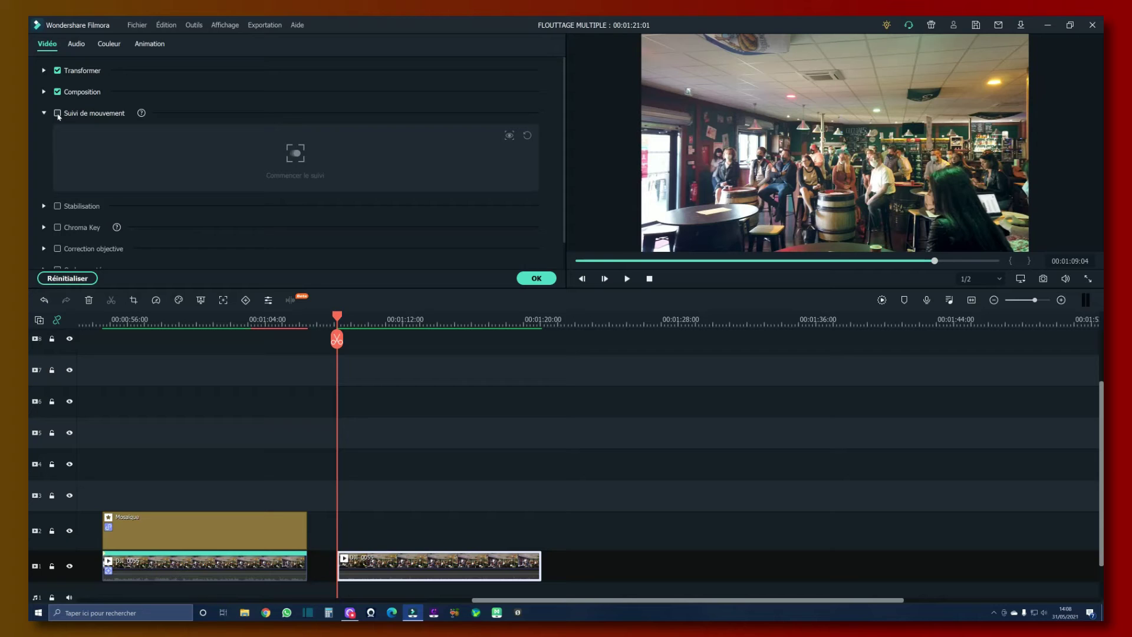
Track the face of the woman in orange behind the barrel in the duplicate clip and attach a pixelated-squares mosaic to it
{"action": "left_click", "coordinate": [57, 113]}
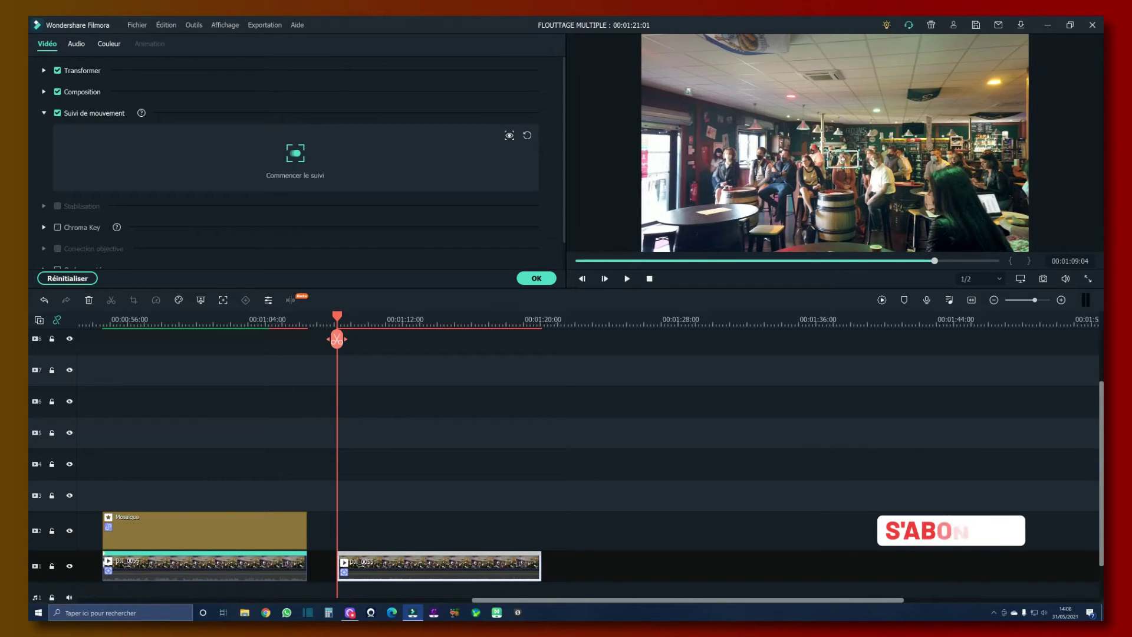
{"action": "left_click", "coordinate": [295, 155]}
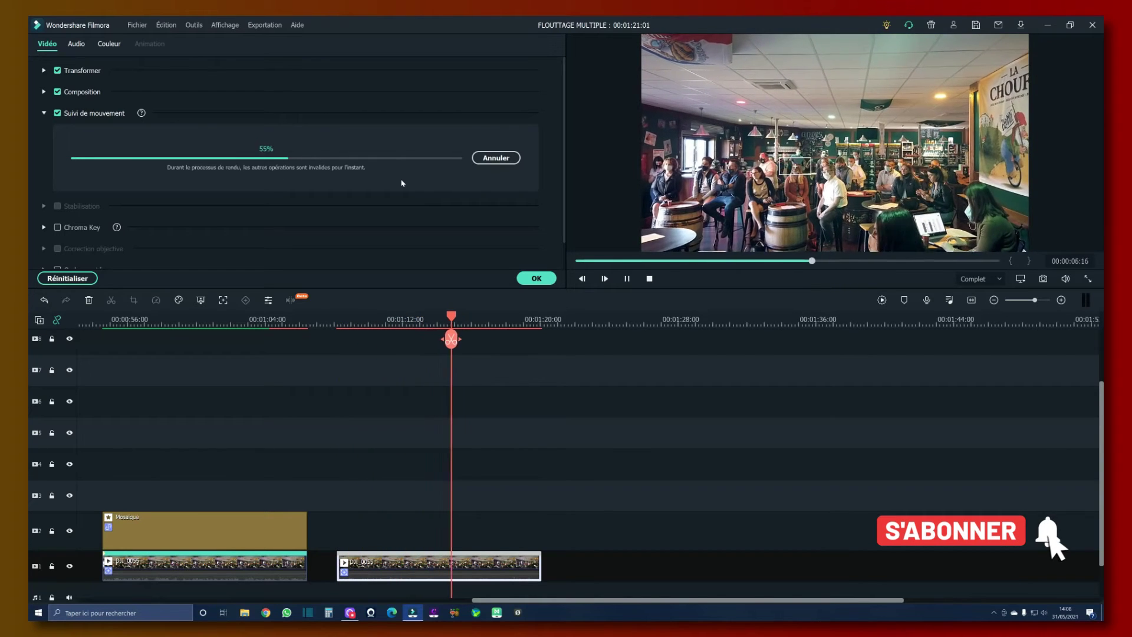
{"action": "left_click", "coordinate": [304, 180]}
{"action": "left_click", "coordinate": [286, 236]}
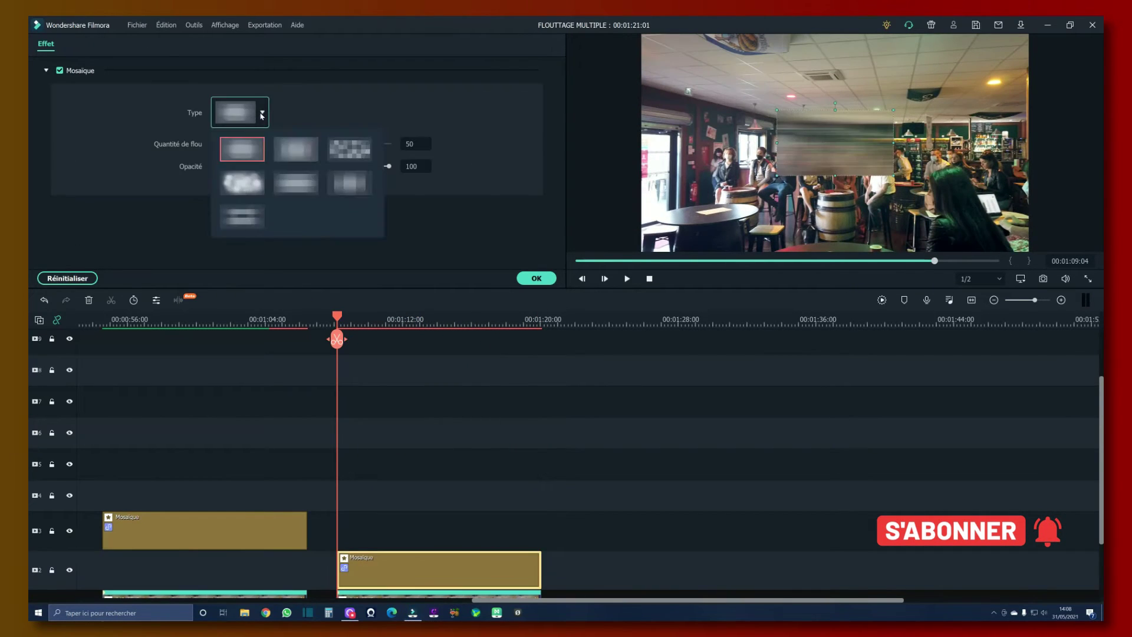
{"action": "left_click", "coordinate": [536, 278]}
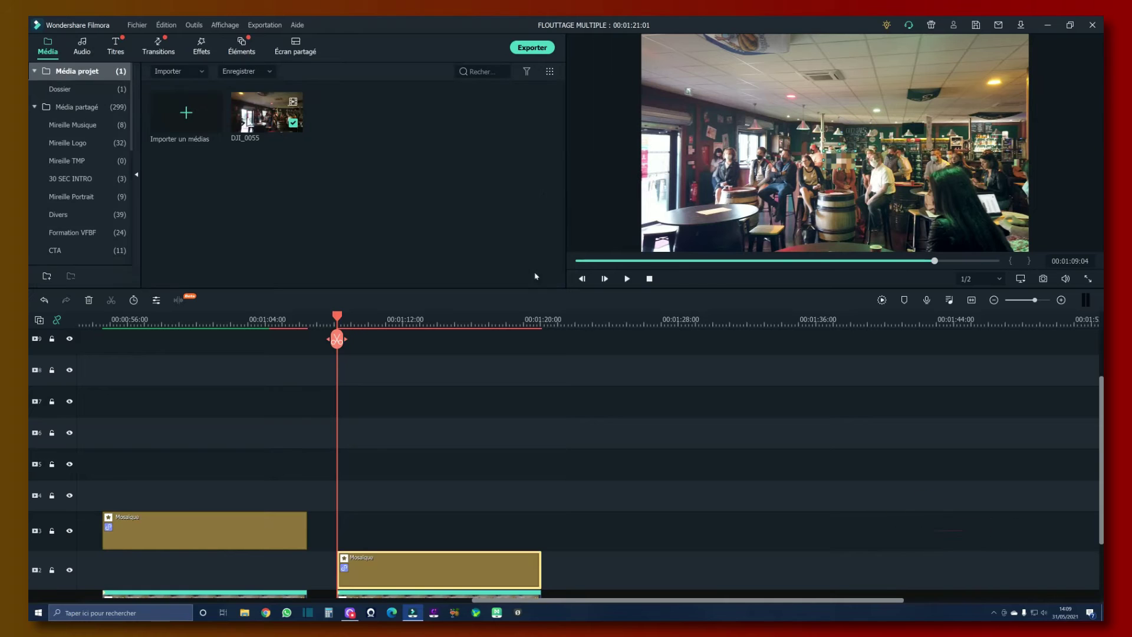
Paste another copy of the DJI_0055 clip on video track 1 at 00:01:22:18, leaving a gap after the second clip
{"action": "scroll", "coordinate": [515, 556], "scroll_direction": "down", "scroll_amount": 1}
{"action": "left_click", "coordinate": [513, 555]}
{"action": "left_click", "coordinate": [571, 557]}
{"action": "key", "text": "ctrl+v"}
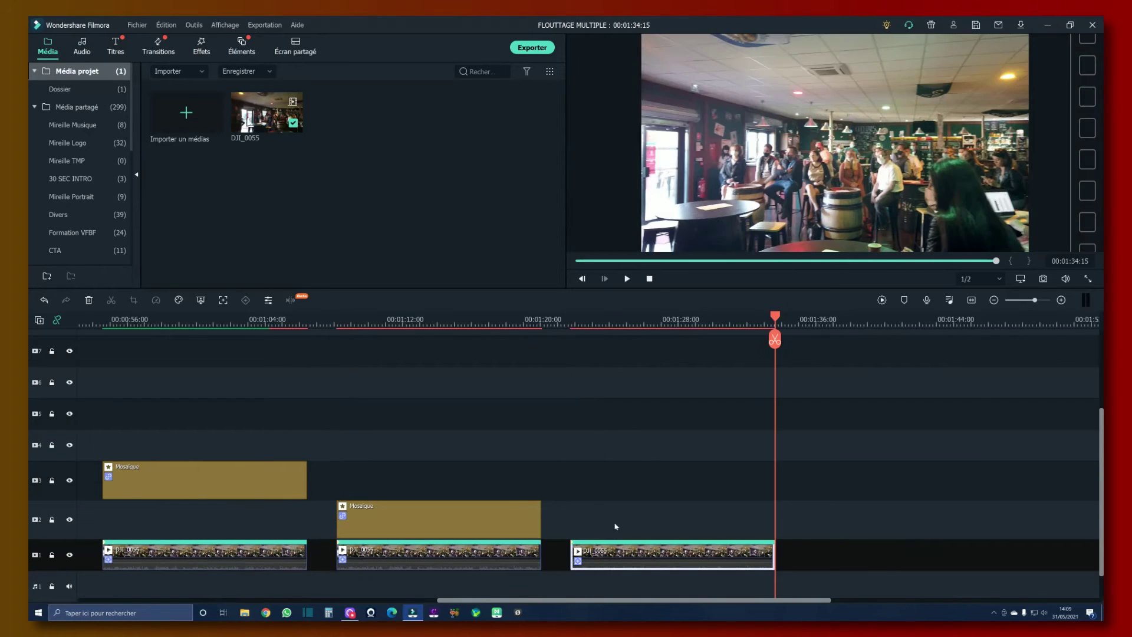
Reset Suivi de mouvement on the third clip and fit the new tracking box to the face of the dark-clothed person seated before the bar
{"action": "double_click", "coordinate": [616, 553]}
{"action": "left_click", "coordinate": [91, 114]}
{"action": "left_click", "coordinate": [589, 324]}
{"action": "left_click", "coordinate": [90, 114]}
{"action": "left_click_drag", "start_coordinate": [786, 115], "coordinate": [849, 151]}
{"action": "left_click_drag", "start_coordinate": [857, 161], "coordinate": [946, 159]}
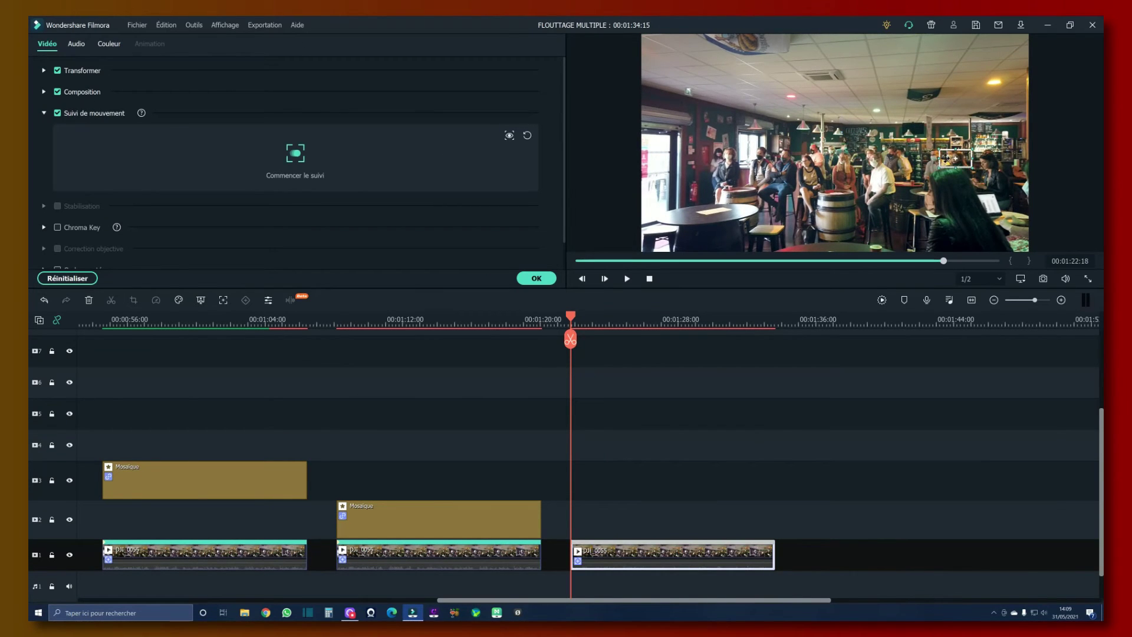
Run the tracking on the third clip and confirm a small pixelated-squares mosaic over the tracked face
{"action": "left_click", "coordinate": [296, 154]}
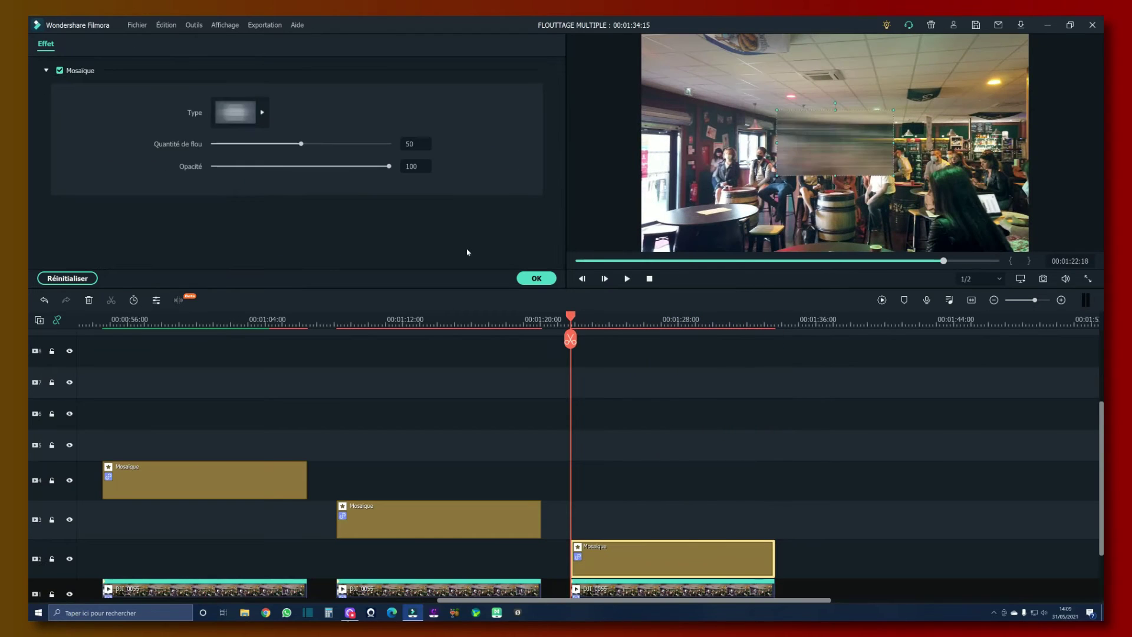
{"action": "left_click", "coordinate": [535, 276]}
{"action": "left_click", "coordinate": [690, 458]}
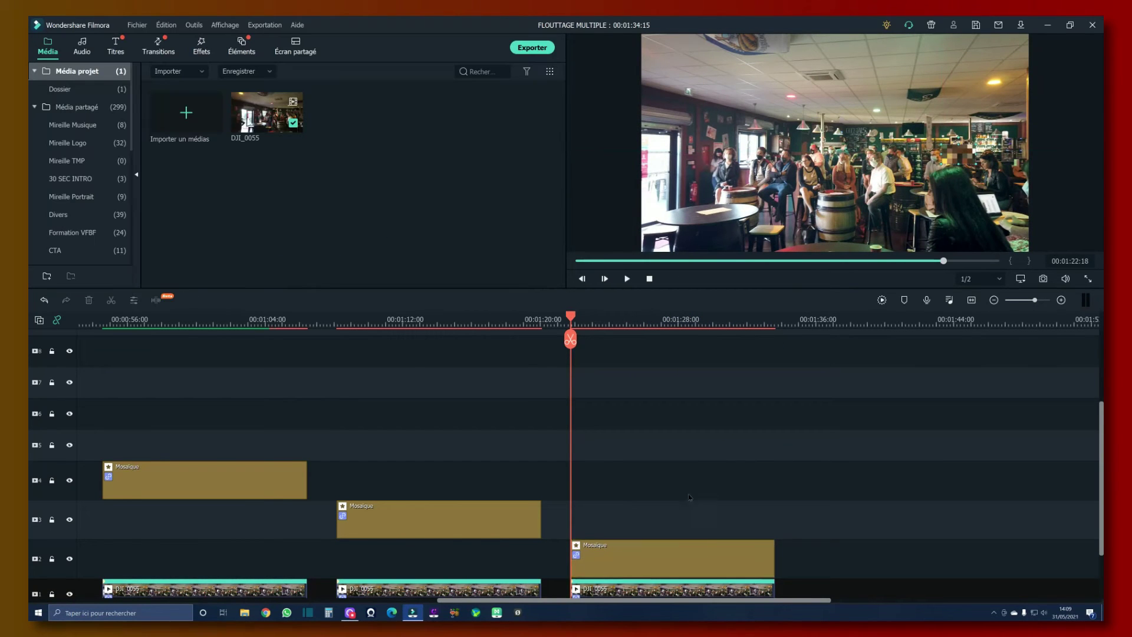
Paste a fourth copy of the DJI_0055 clip on video track 1 at 00:01:36:00, after a gap
{"action": "scroll", "coordinate": [690, 458], "scroll_direction": "down", "scroll_amount": 2}
{"action": "left_click", "coordinate": [672, 547]}
{"action": "left_click", "coordinate": [798, 320]}
{"action": "key", "text": "ctrl+v"}
Reset Suivi de mouvement on the fourth clip and fit the new tracking box to the face of the person seated behind the laptop
{"action": "double_click", "coordinate": [846, 547]}
{"action": "left_click", "coordinate": [91, 114]}
{"action": "left_click", "coordinate": [588, 324]}
{"action": "left_click", "coordinate": [57, 113]}
{"action": "left_click_drag", "start_coordinate": [785, 115], "coordinate": [812, 130]}
{"action": "left_click_drag", "start_coordinate": [835, 143], "coordinate": [1008, 171]}
Run the tracking on the fourth clip and confirm a pixelated-squares mosaic with blur 50 and opacity 100 over the tracked face
{"action": "left_click", "coordinate": [300, 157]}
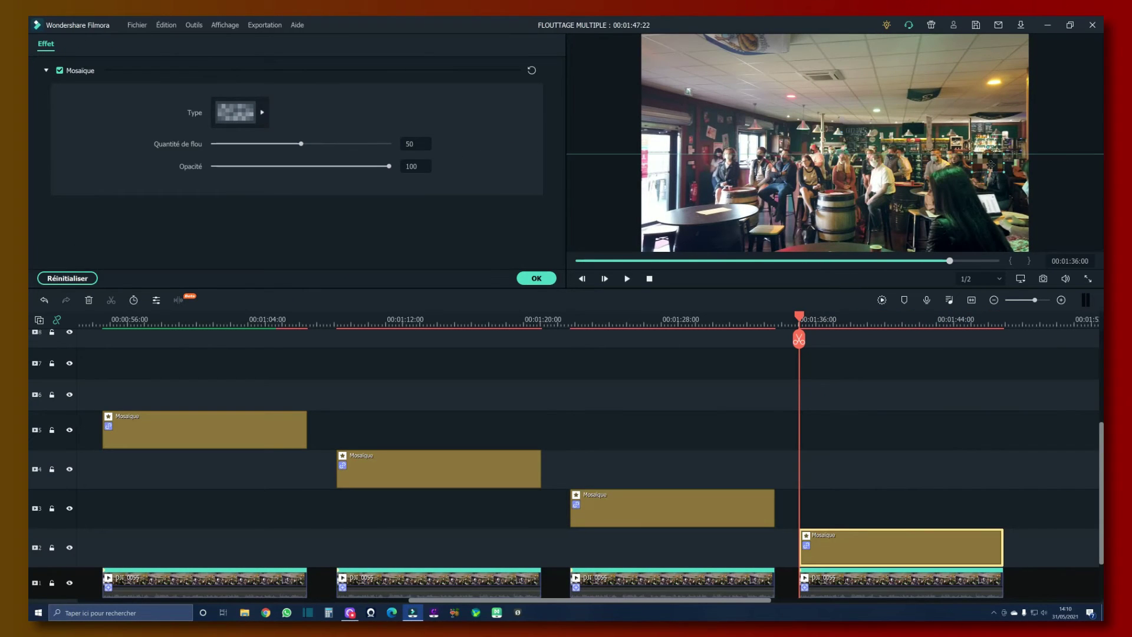
{"action": "left_click", "coordinate": [536, 279]}
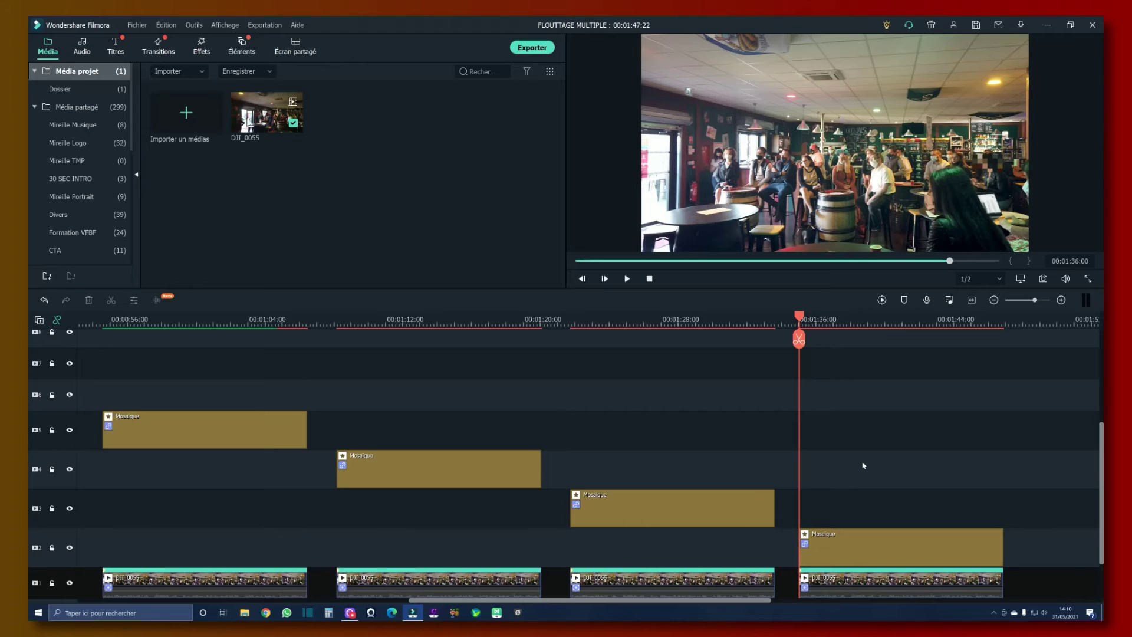
Move the first clip's mosaic to video track 2 and stack the second clip and its mosaic above it on tracks 3 and 4
{"action": "scroll", "coordinate": [862, 465], "scroll_direction": "down", "scroll_amount": 1}
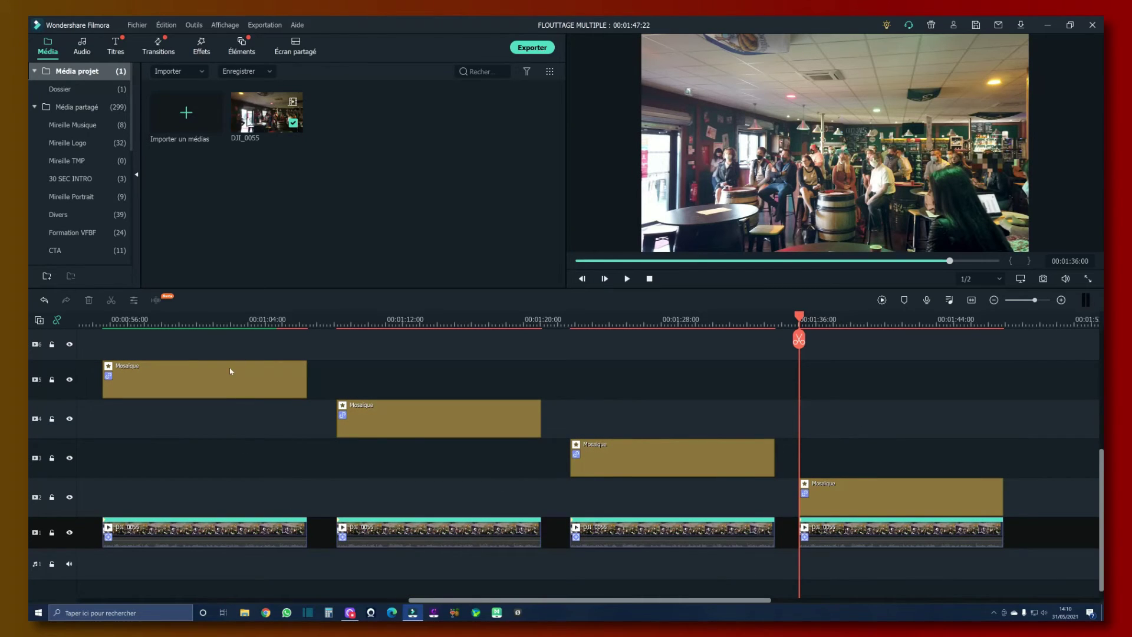
{"action": "left_click_drag", "start_coordinate": [228, 373], "coordinate": [235, 489]}
{"action": "left_click", "coordinate": [405, 387]}
{"action": "left_click", "coordinate": [401, 413]}
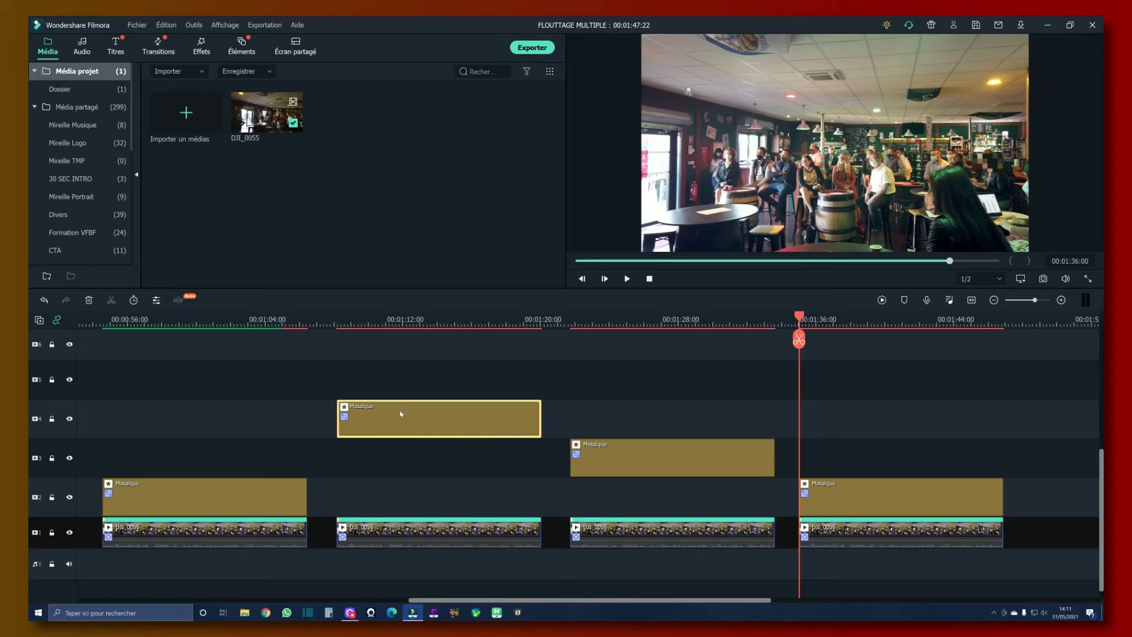
{"action": "left_click", "coordinate": [411, 532], "text": "ctrl"}
{"action": "left_click_drag", "start_coordinate": [411, 535], "coordinate": [181, 453]}
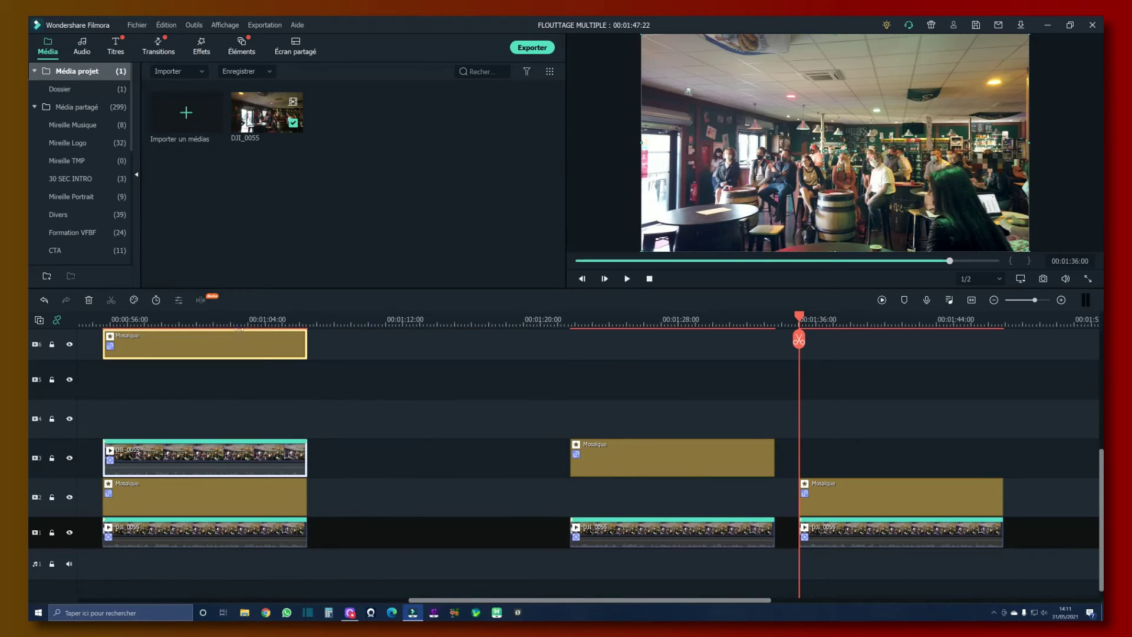
{"action": "left_click_drag", "start_coordinate": [249, 344], "coordinate": [246, 417]}
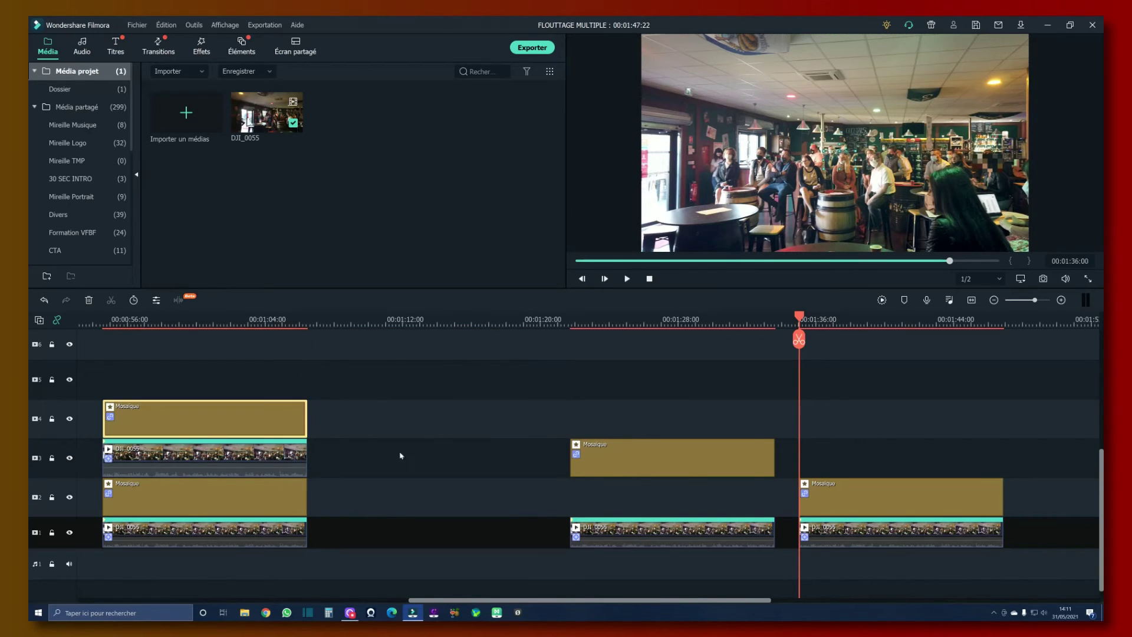
Stack the third clip and its mosaic on video tracks 5 and 6, aligned with the start of the first clip
{"action": "left_click", "coordinate": [611, 533]}
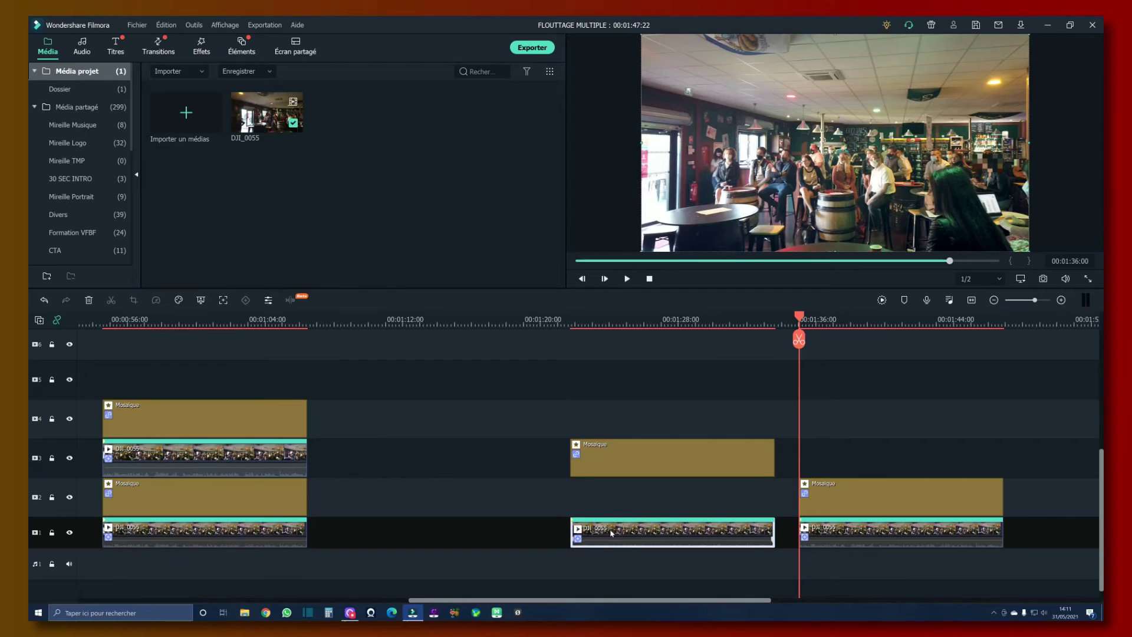
{"action": "left_click", "coordinate": [618, 476], "text": "ctrl"}
{"action": "left_click_drag", "start_coordinate": [617, 476], "coordinate": [209, 421]}
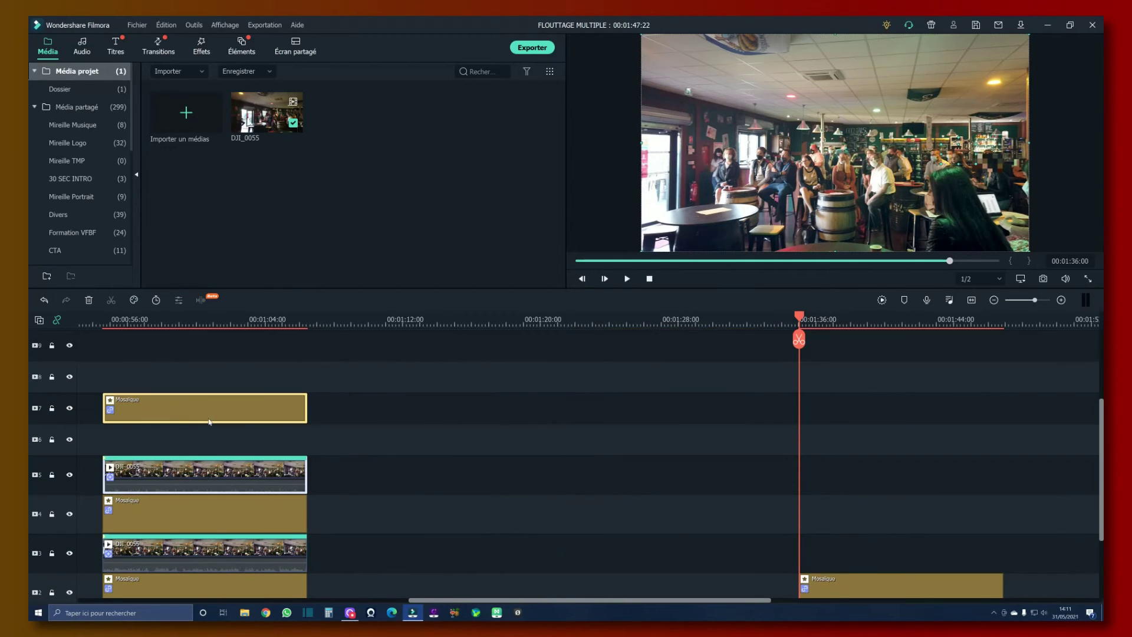
{"action": "left_click", "coordinate": [293, 384]}
{"action": "double_click", "coordinate": [271, 405]}
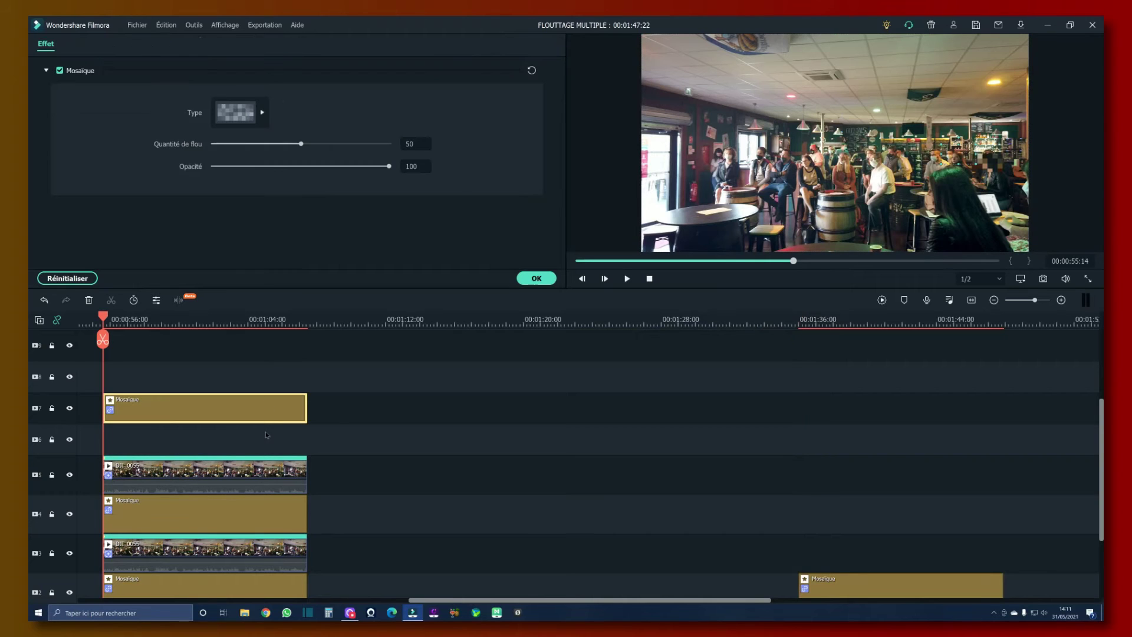
{"action": "left_click_drag", "start_coordinate": [277, 408], "coordinate": [288, 440]}
Stack the fourth clip and its mosaic on video tracks 7 and 8, aligned with the start of the first clip
{"action": "scroll", "coordinate": [492, 466], "scroll_direction": "down", "scroll_amount": 1}
{"action": "scroll", "coordinate": [491, 466], "scroll_direction": "down", "scroll_amount": 1}
{"action": "left_click", "coordinate": [834, 489]}
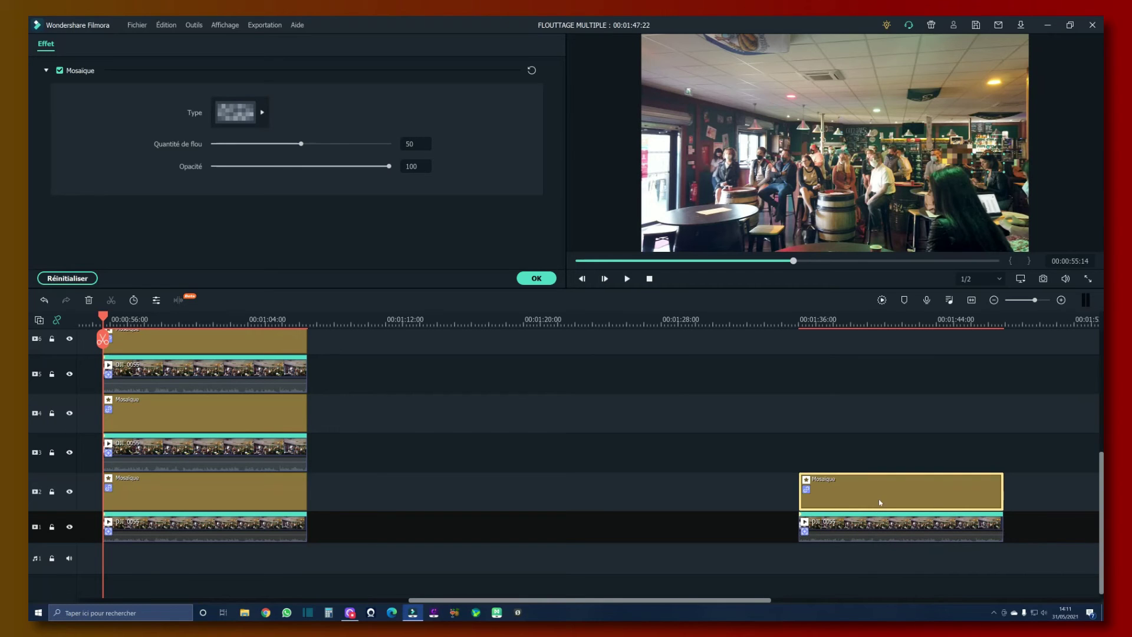
{"action": "left_click", "coordinate": [869, 519], "text": "ctrl"}
{"action": "left_click_drag", "start_coordinate": [869, 519], "coordinate": [170, 397]}
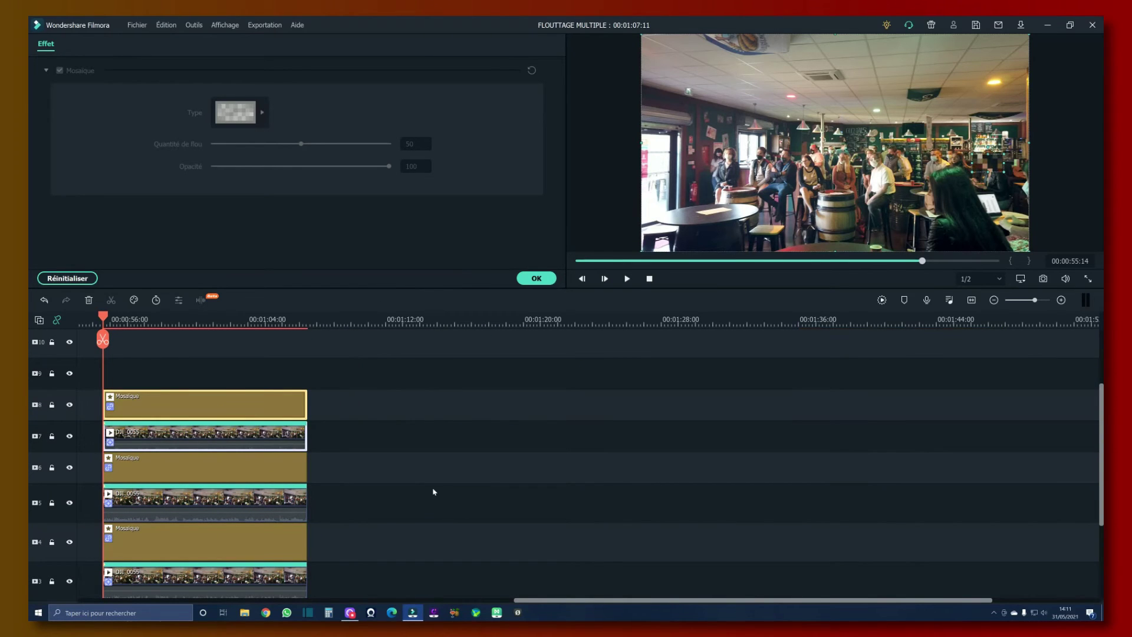
Enlarge the timeline area and hide the duplicate clips' video tracks 3, 5 and 7, keeping the mosaic tracks visible
{"action": "scroll", "coordinate": [436, 488], "scroll_direction": "down", "scroll_amount": 3}
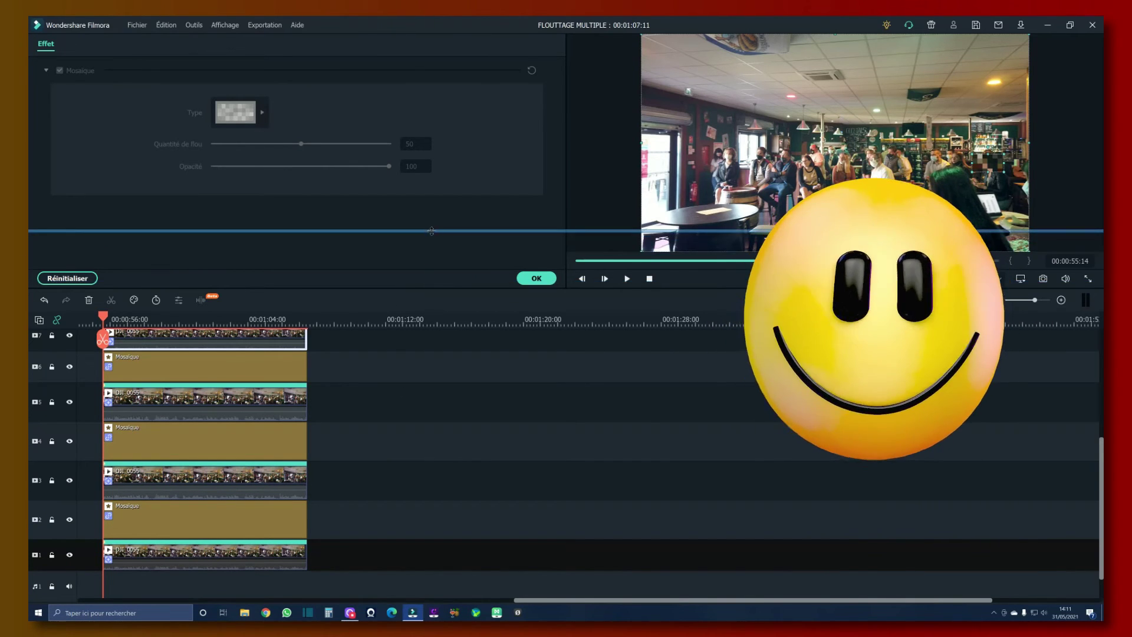
{"action": "left_click_drag", "start_coordinate": [416, 289], "coordinate": [417, 232]}
{"action": "scroll", "coordinate": [415, 391], "scroll_direction": "up", "scroll_amount": 1}
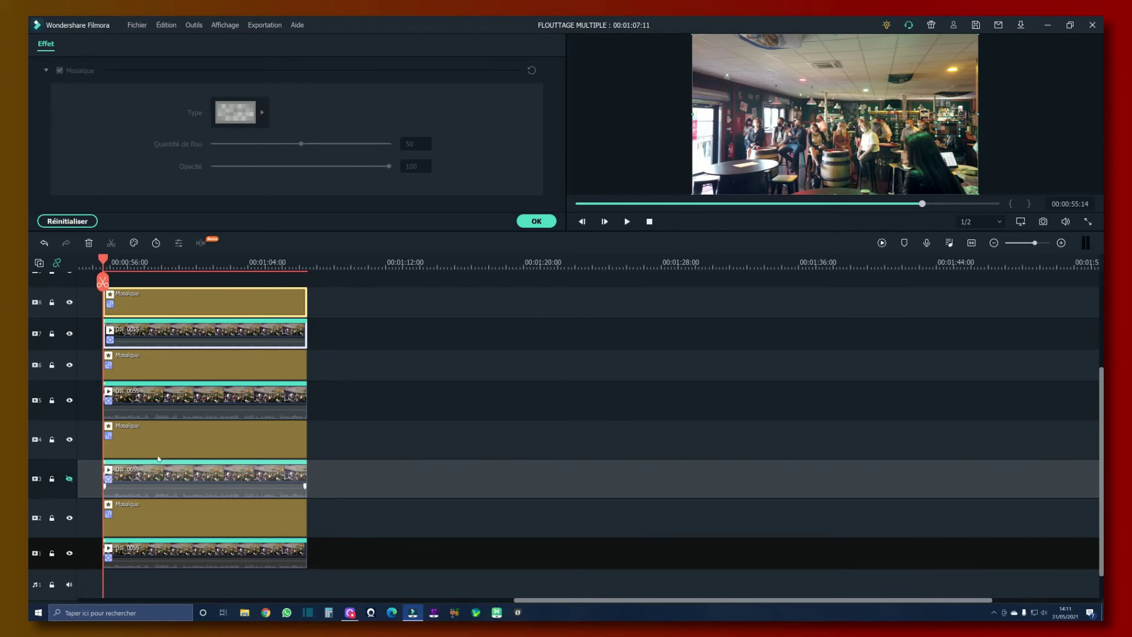
{"action": "left_click", "coordinate": [69, 401]}
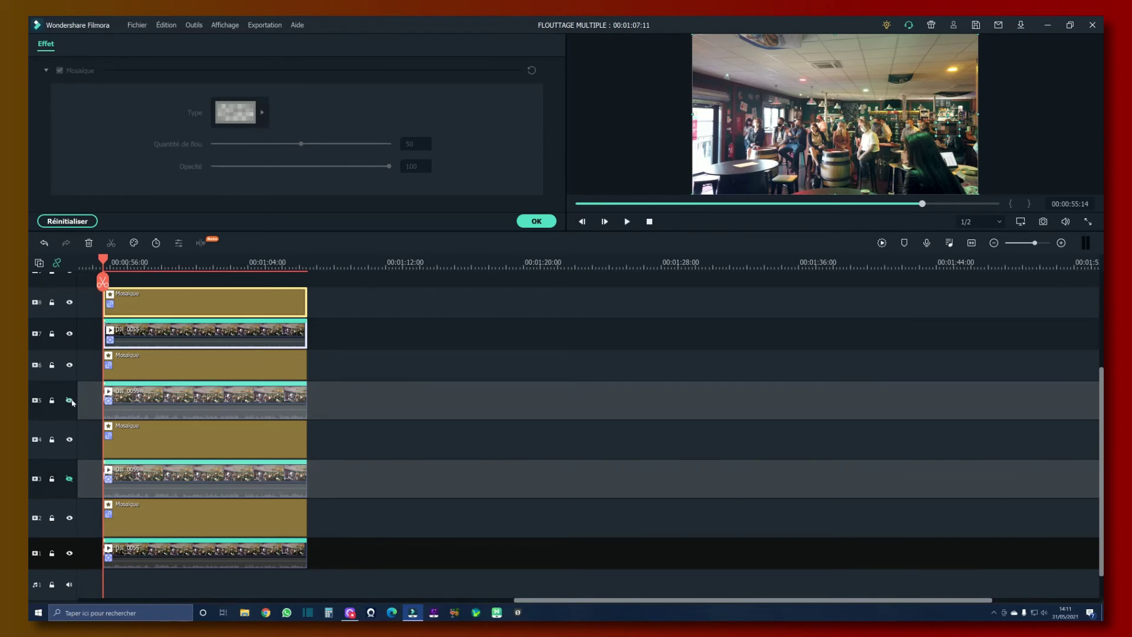
{"action": "left_click", "coordinate": [70, 334]}
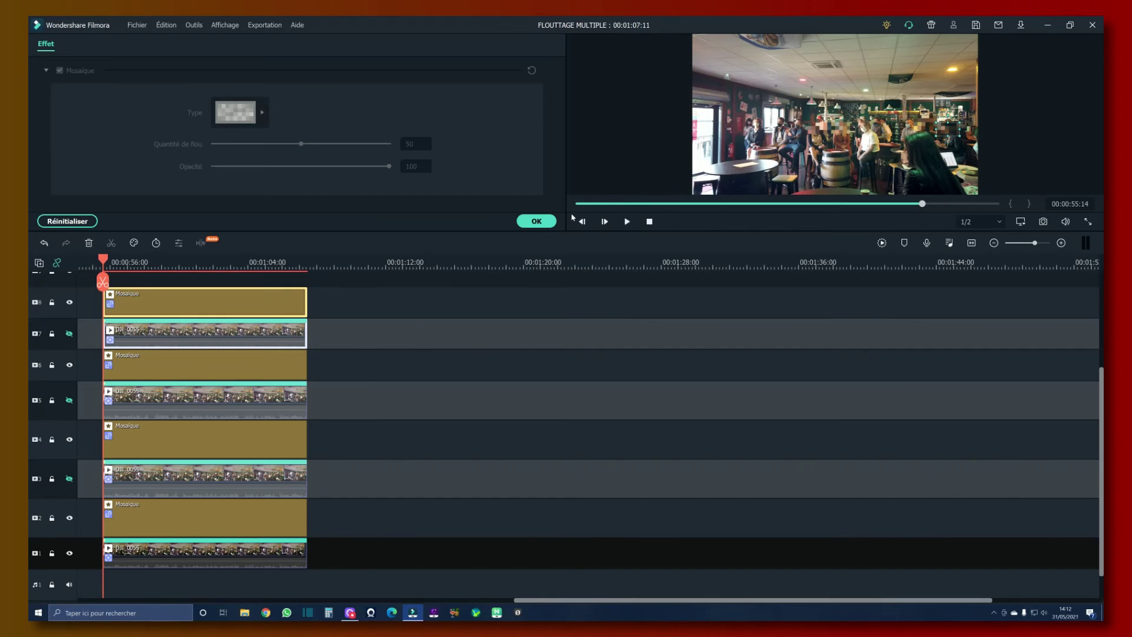
Close the mosaic settings and play the stacked sequence to check the face blurs, then pause it
{"action": "left_click", "coordinate": [537, 222]}
{"action": "left_click", "coordinate": [492, 277]}
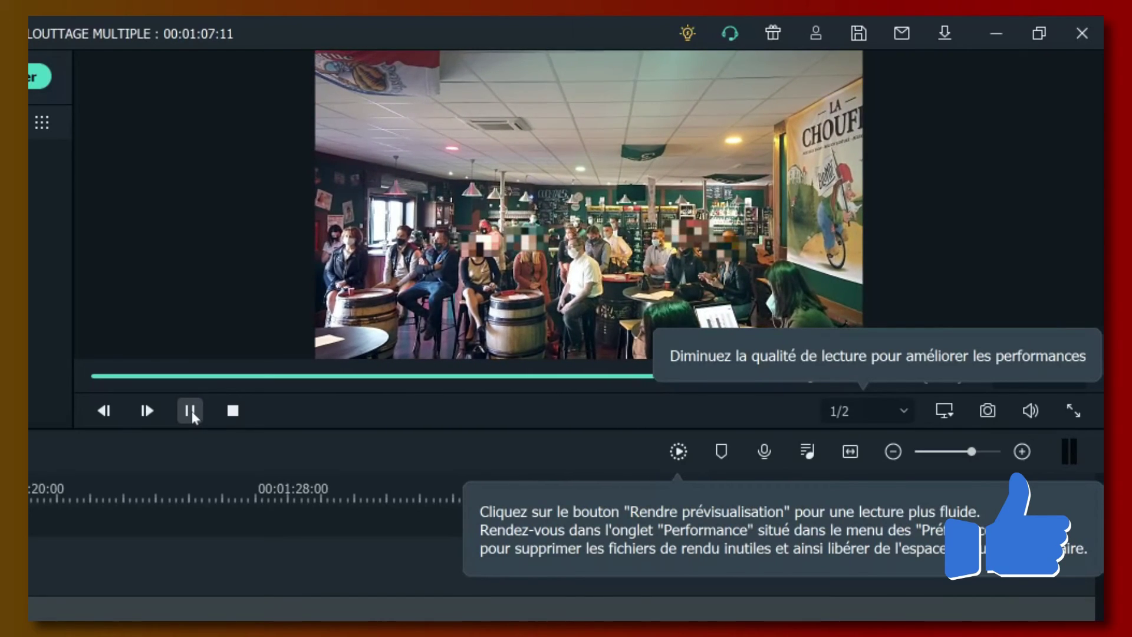
{"action": "left_click", "coordinate": [189, 411]}
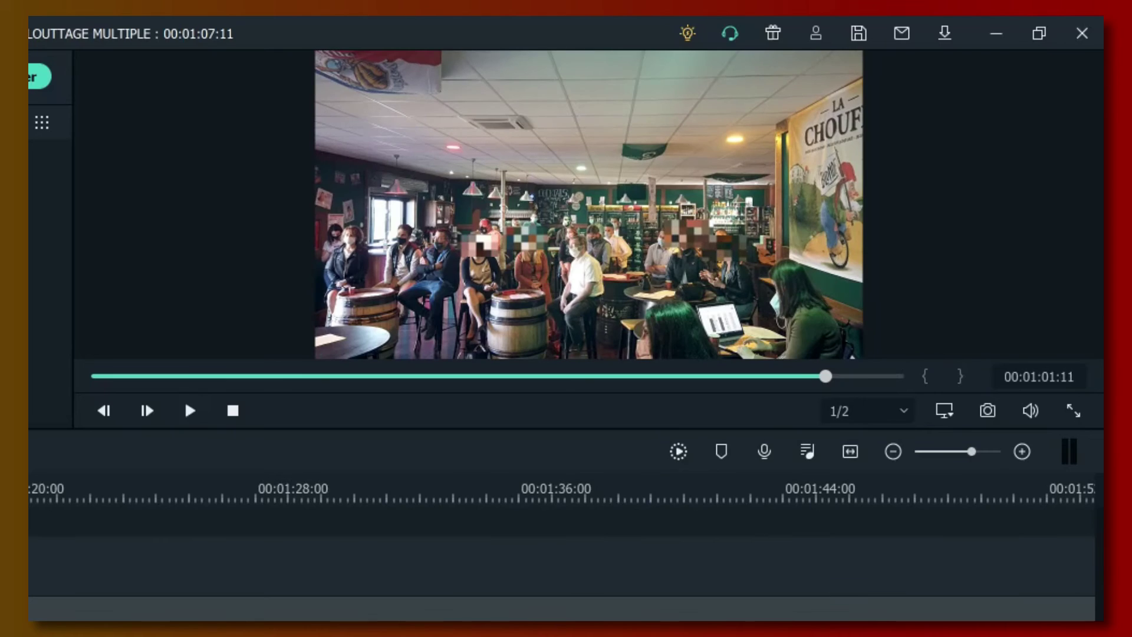